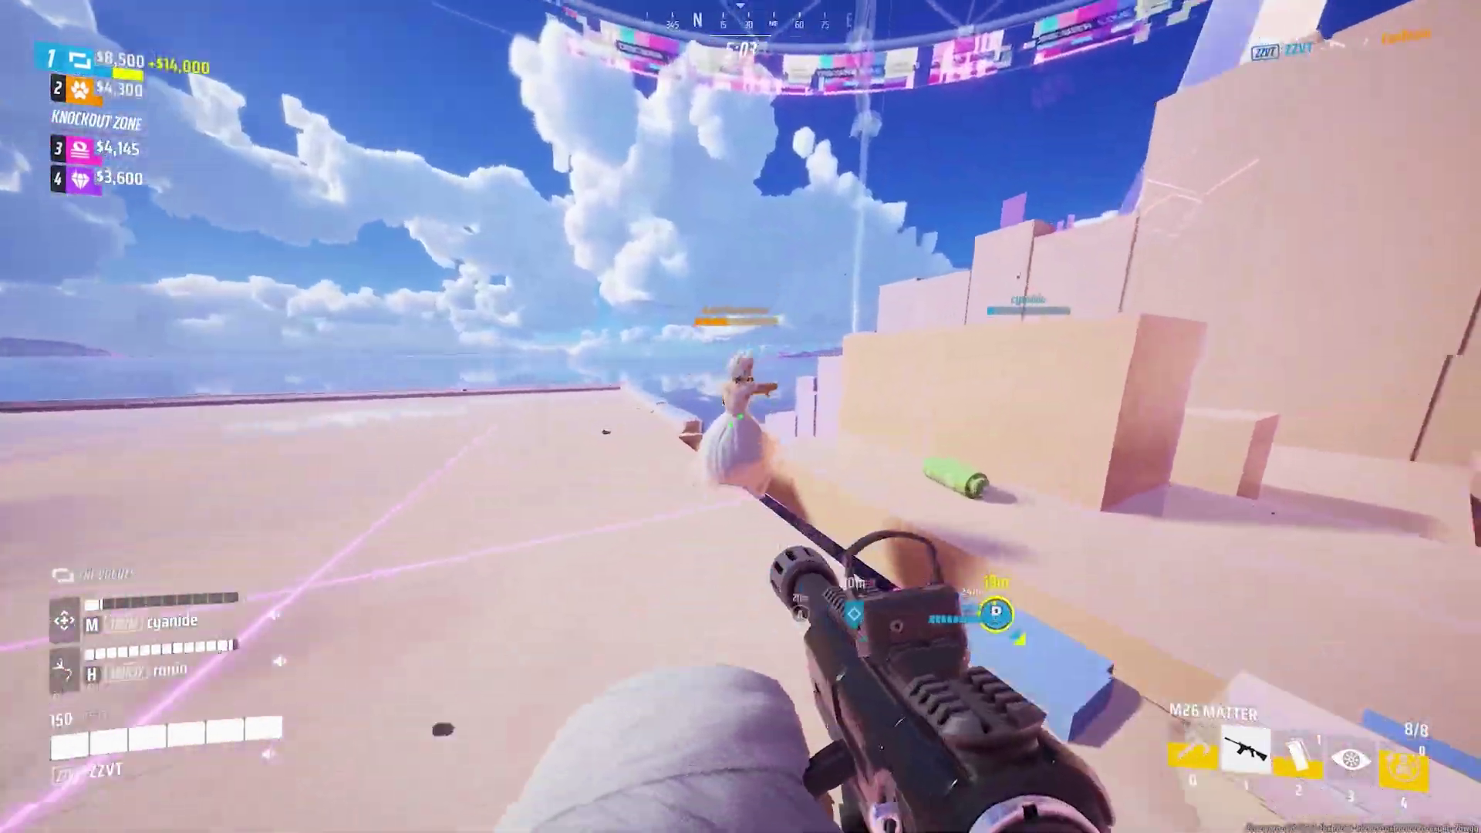
click(740, 417)
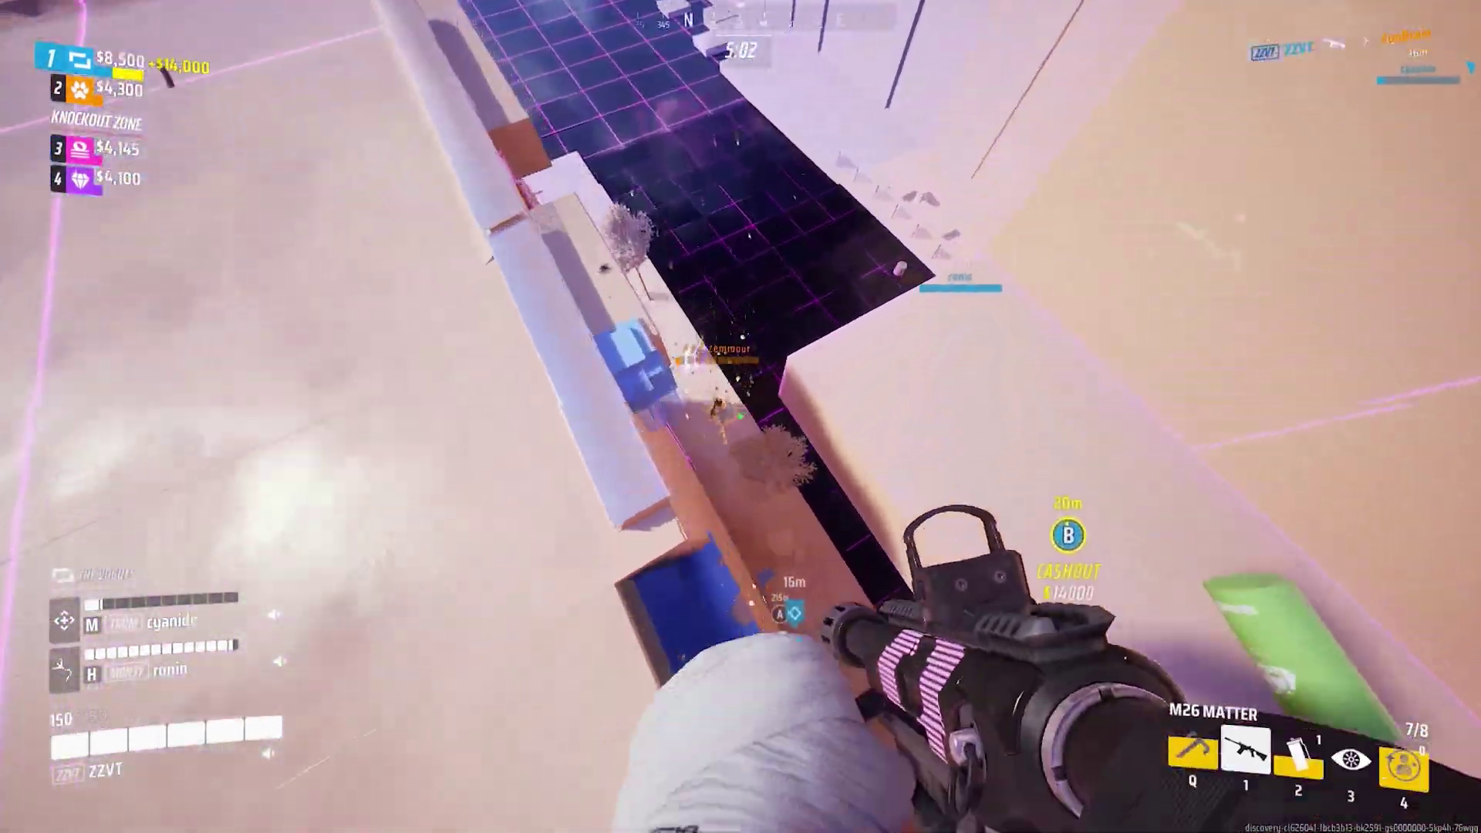
key(r)
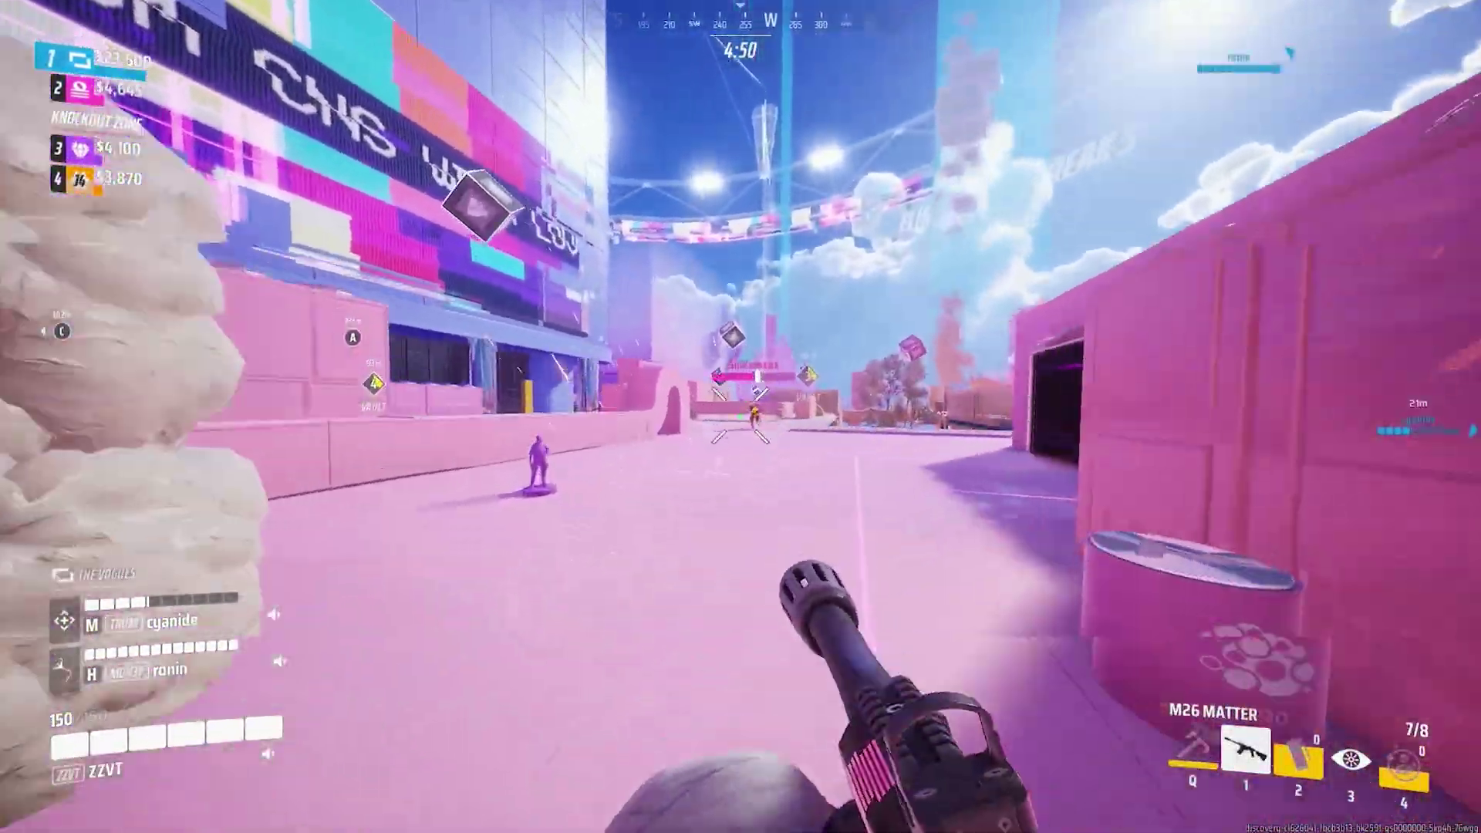
click(740, 417)
click(739, 417)
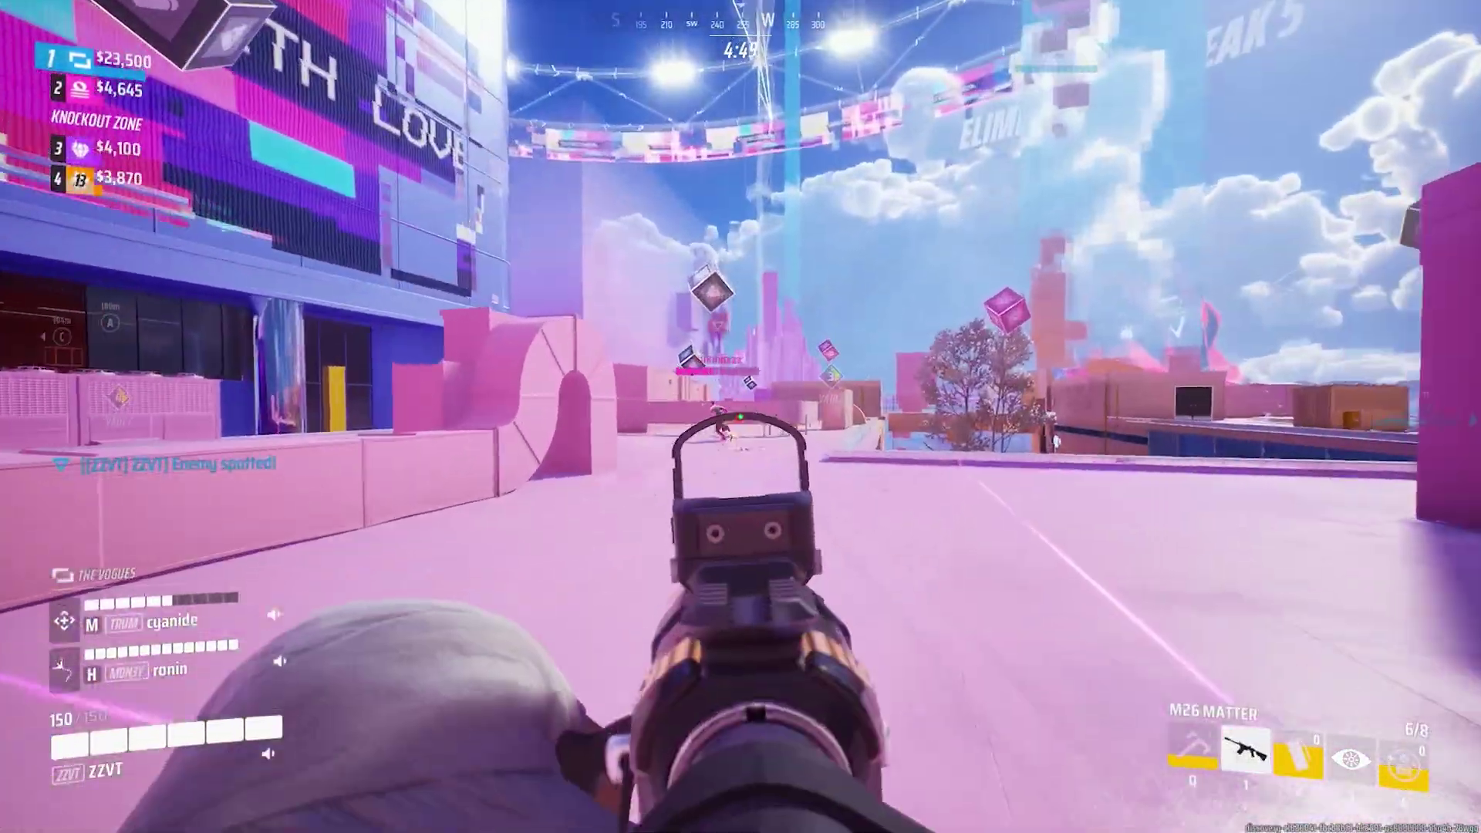
click(740, 416)
click(739, 417)
click(740, 417)
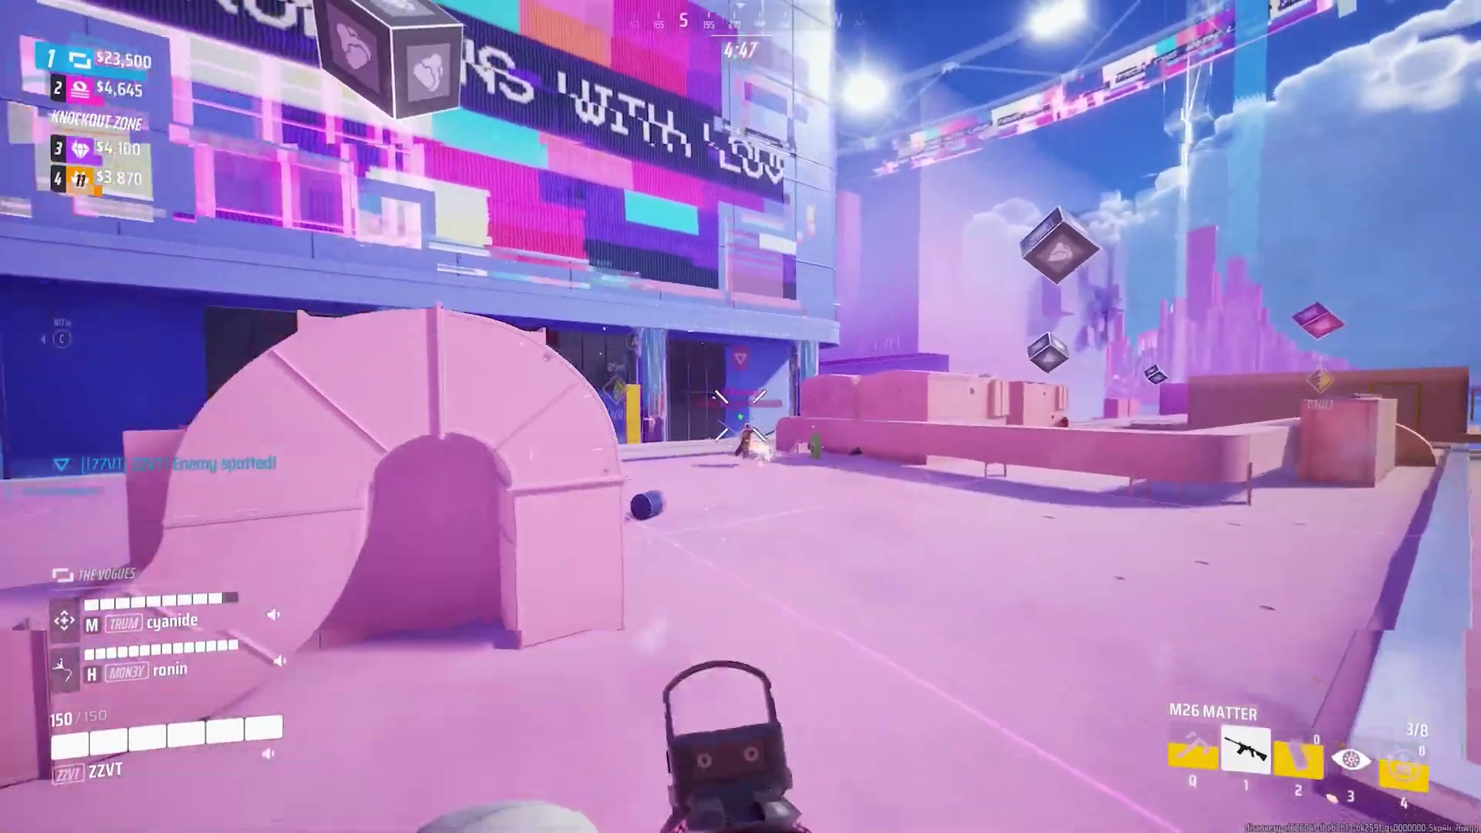
click(740, 416)
key(Tab)
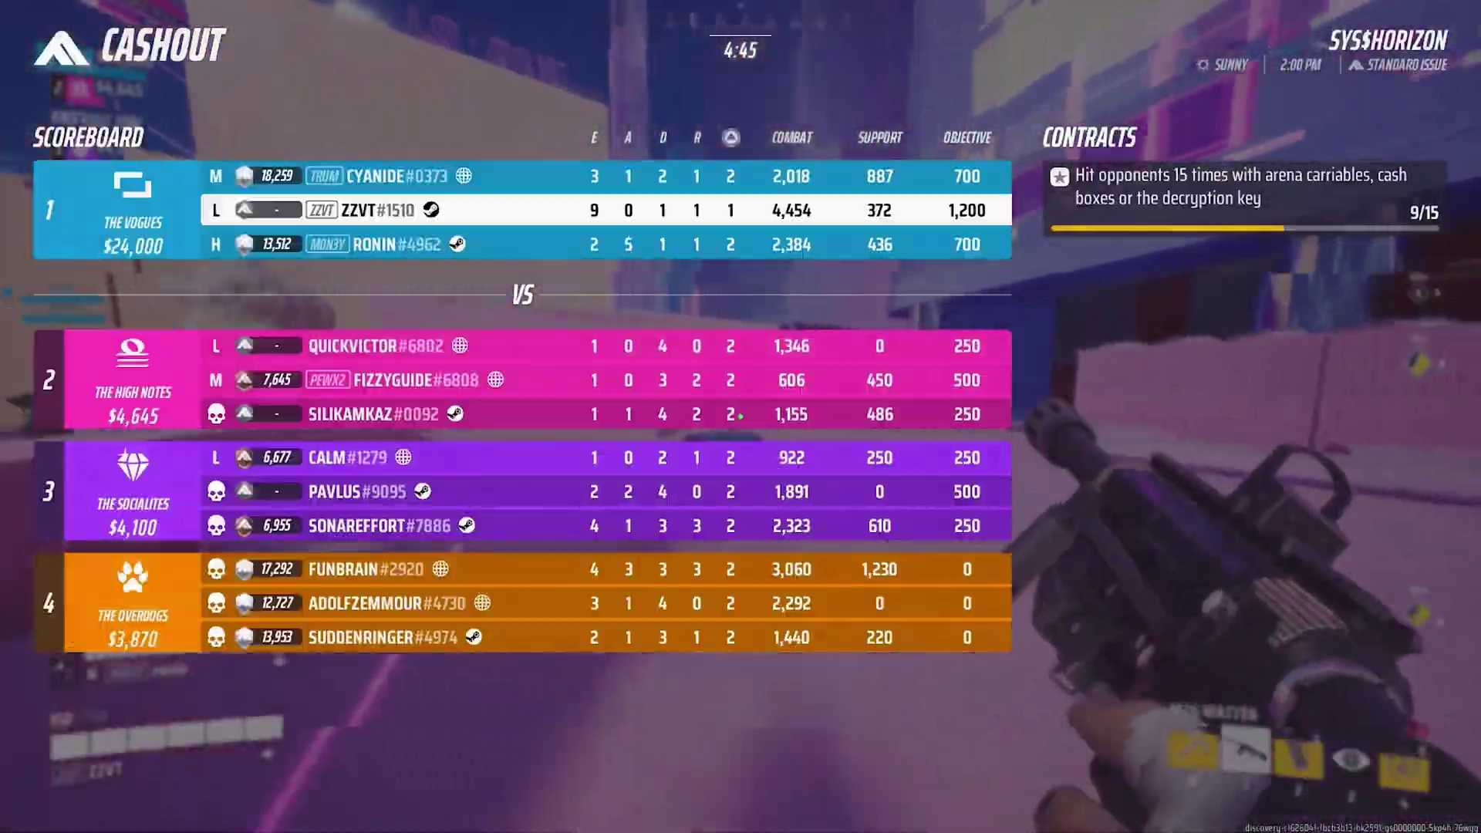
key(r)
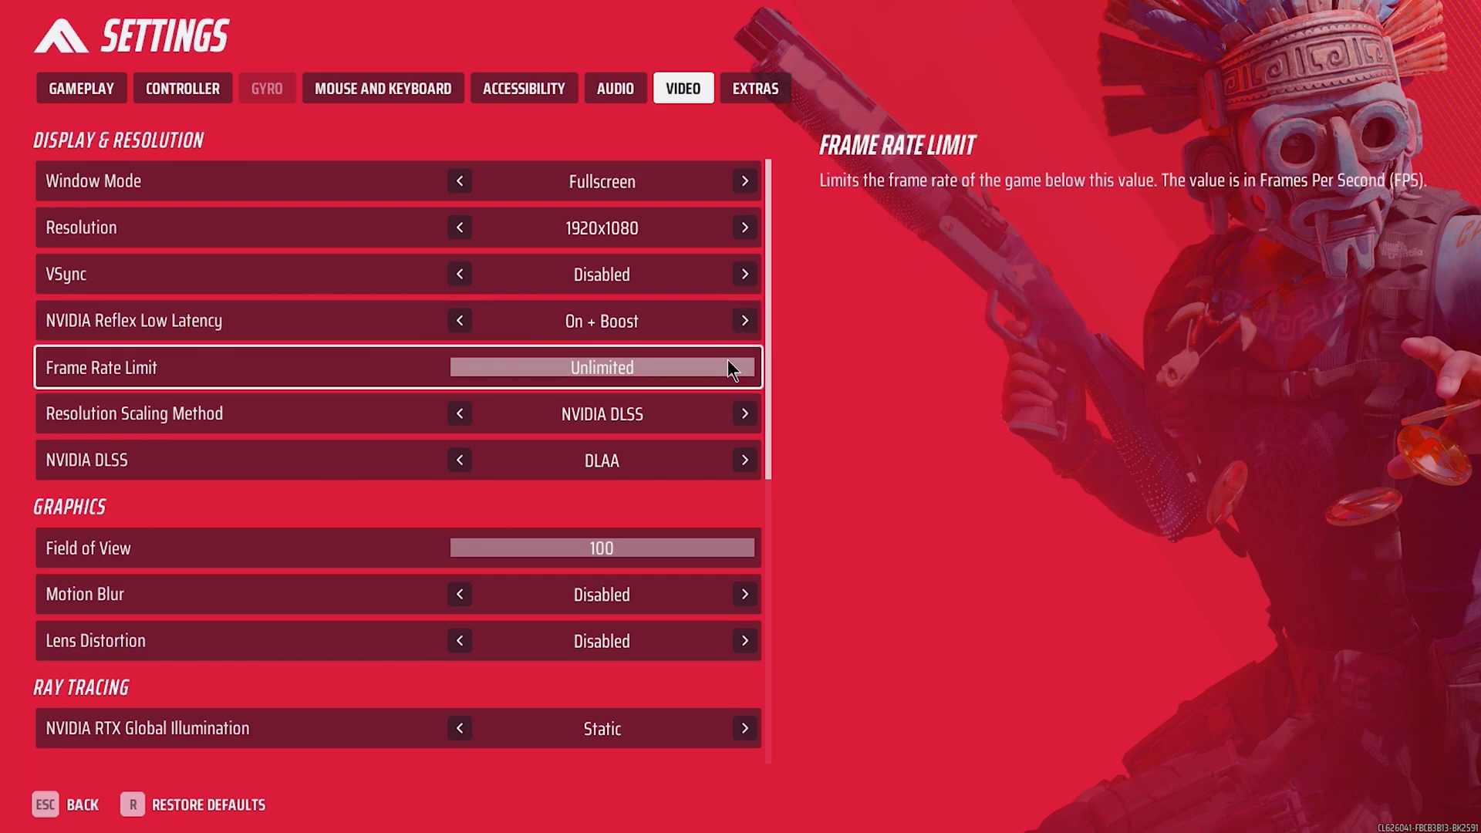
Cycle the Resolution Scaling Method through AMD FSR2 and TAAU back to NVIDIA DLSS, and try the Quality DLSS mode before returning to DLAA.
click(747, 417)
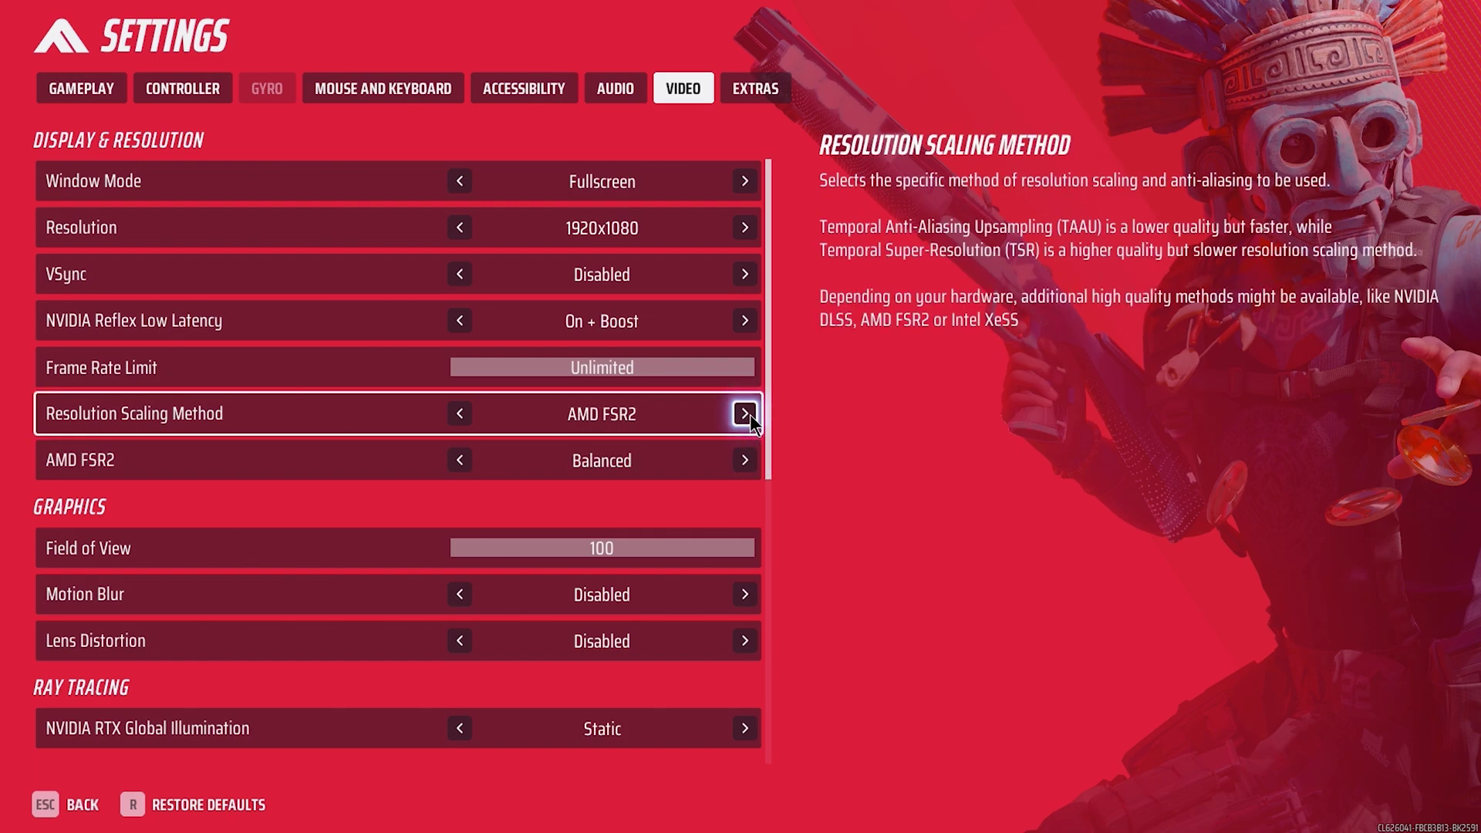
click(745, 414)
click(745, 414)
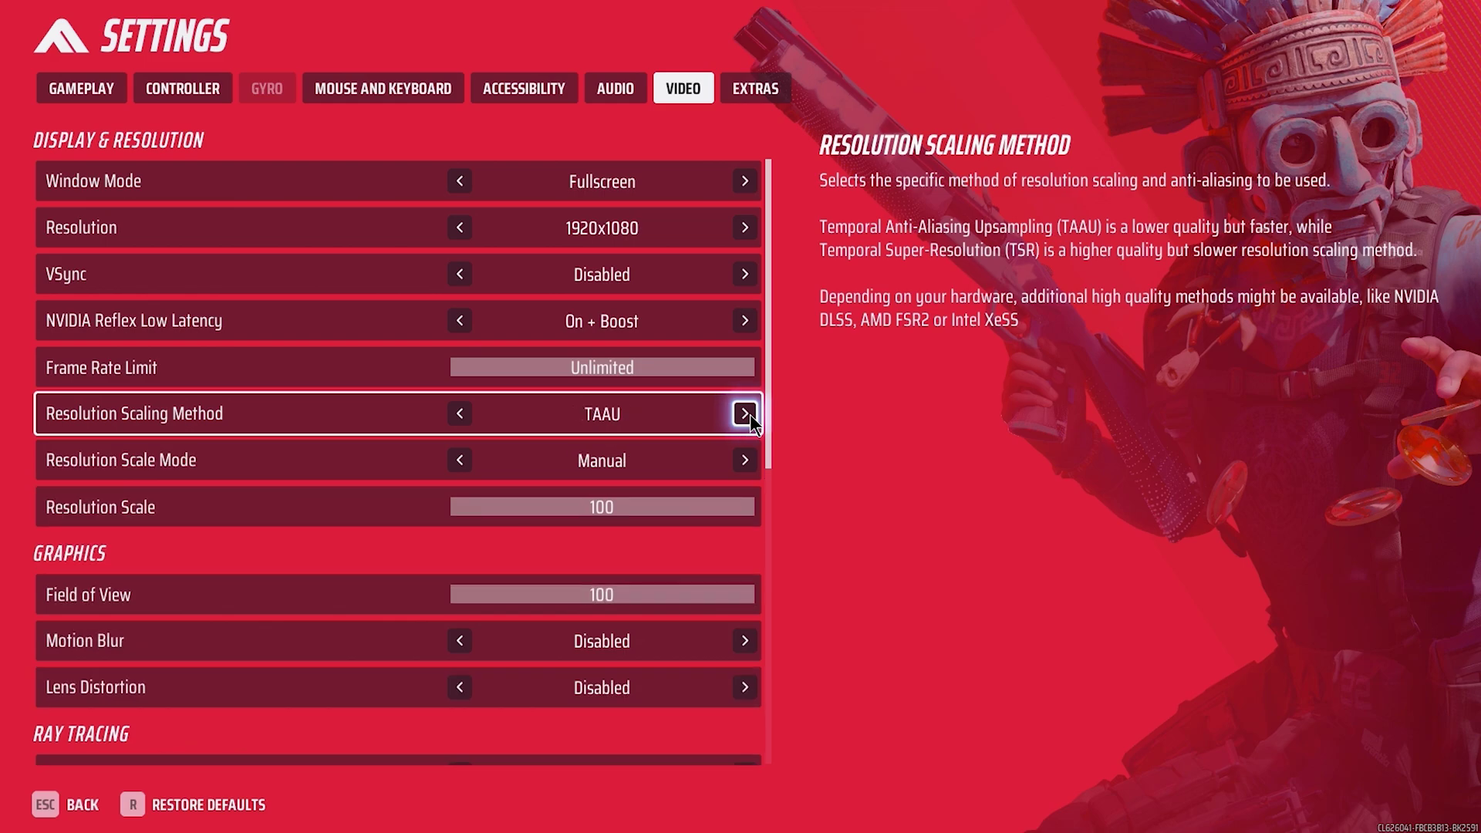
mouse_move(743, 513)
mouse_down()
mouse_move(711, 511)
mouse_move(756, 510)
mouse_up()
click(746, 414)
click(745, 414)
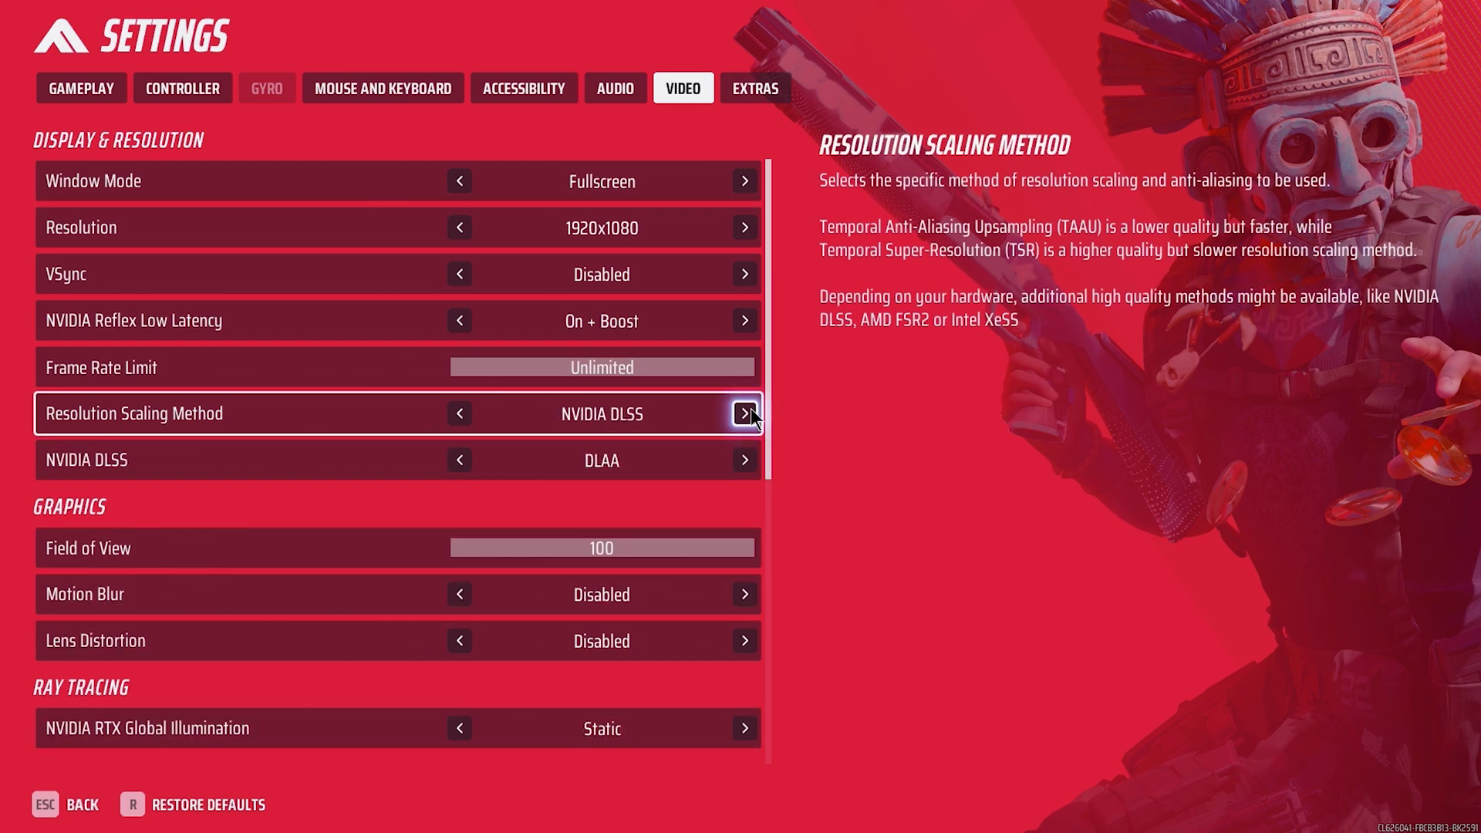
click(746, 461)
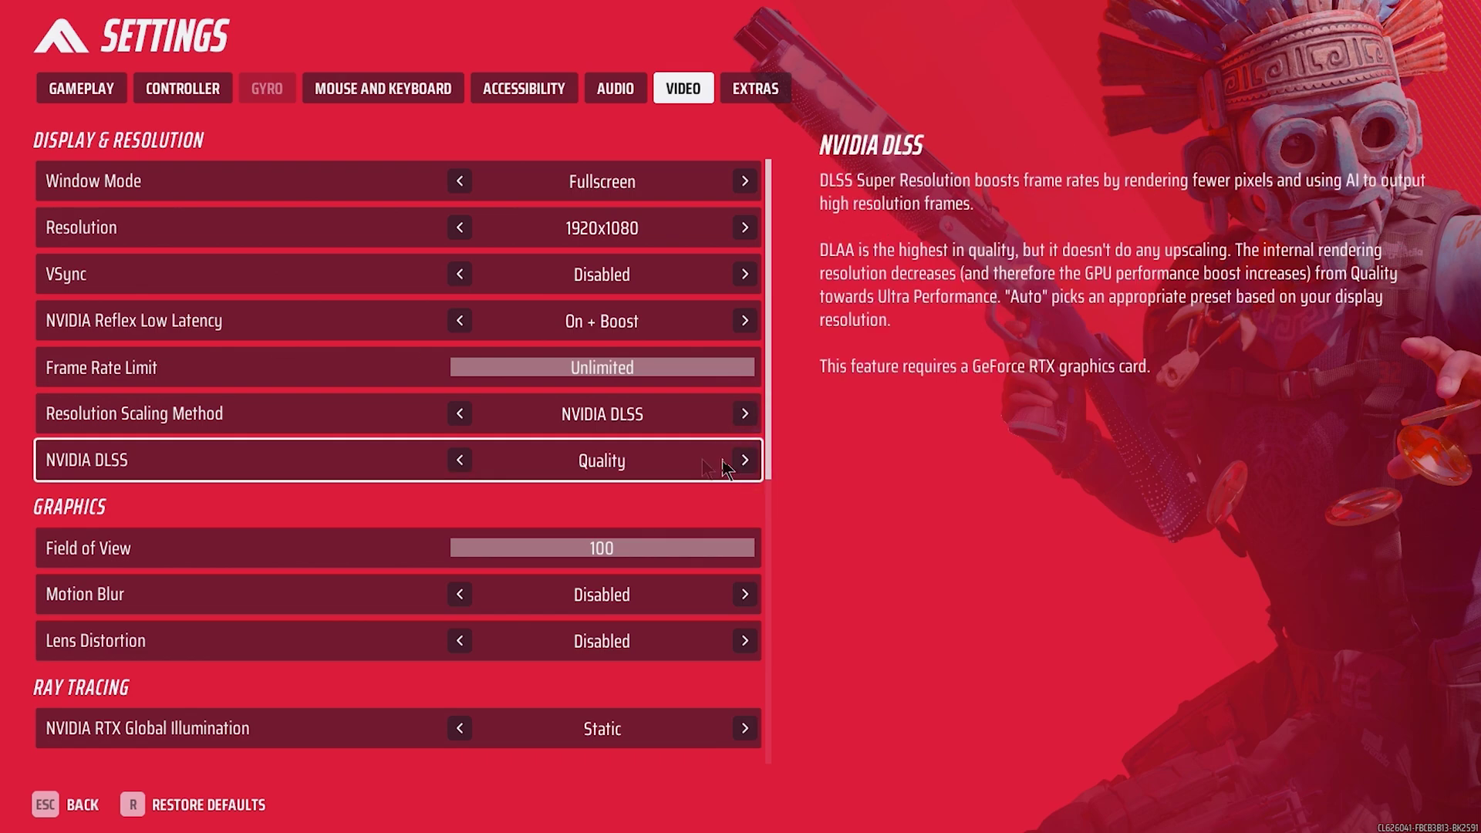
click(460, 461)
Review the remaining video settings, covering graphics, ray tracing, quality and energy saving.
scroll(639, 462, down, 3)
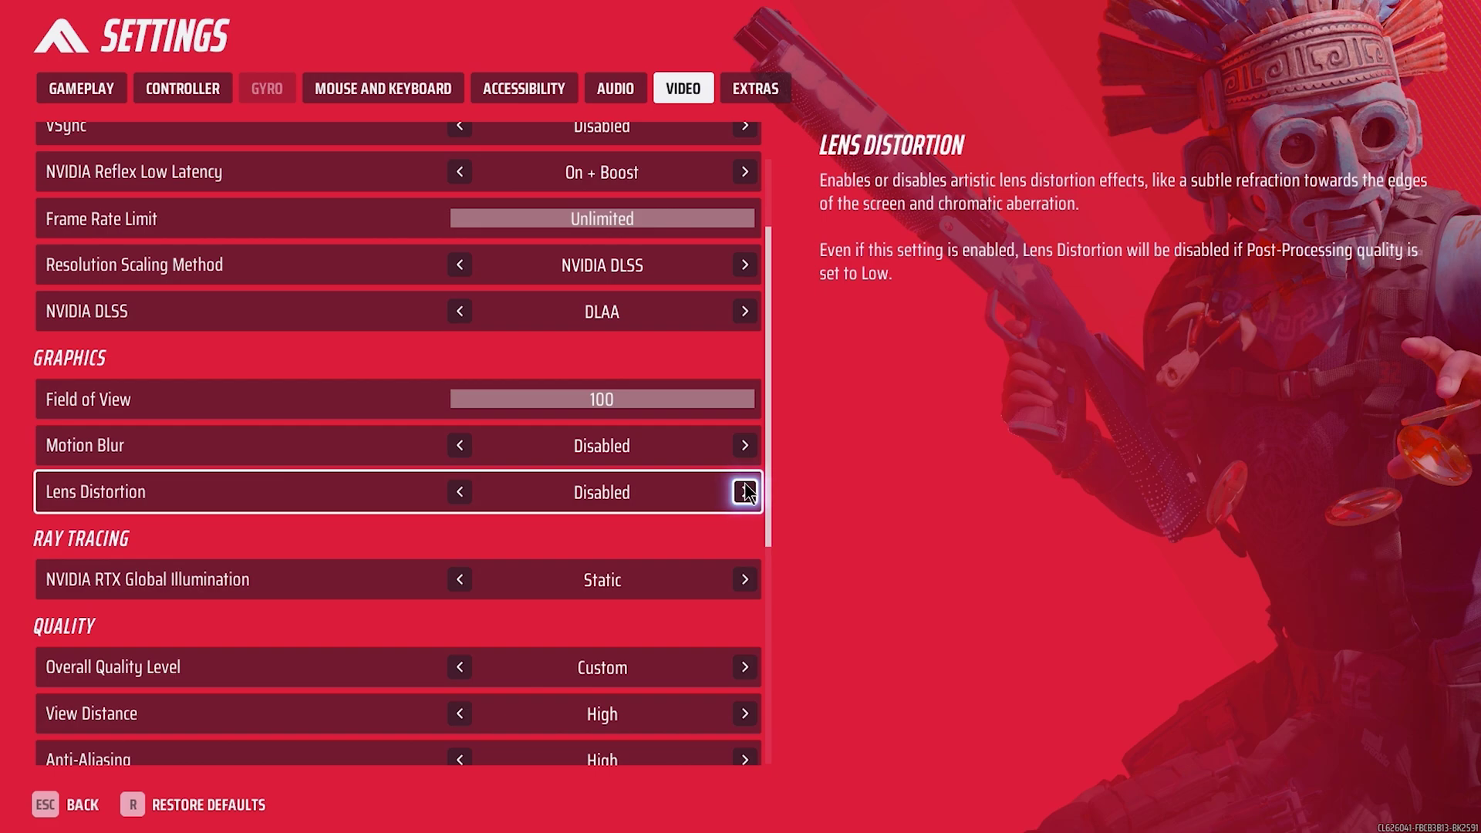
scroll(744, 492, down, 3)
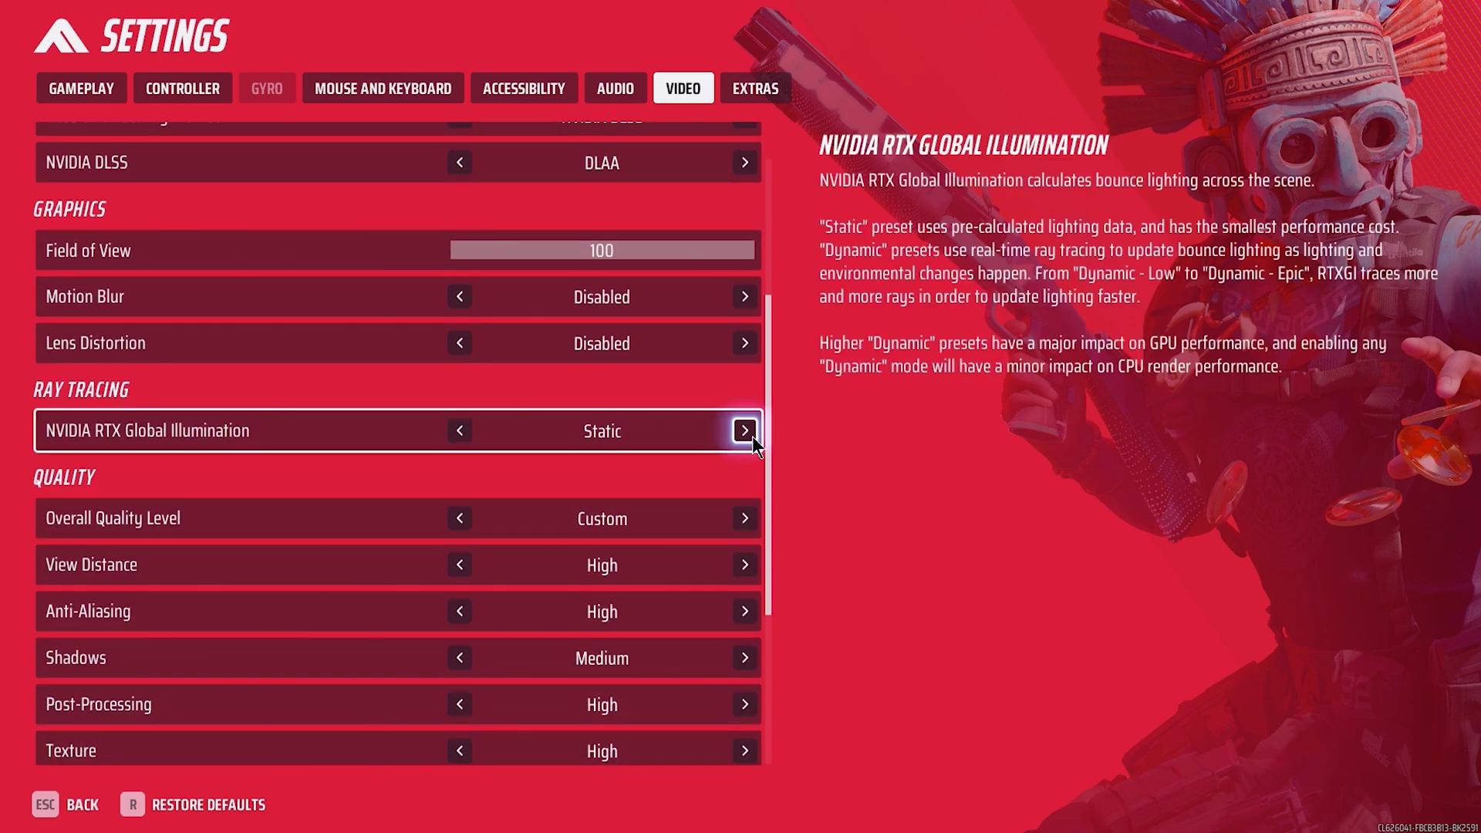
scroll(752, 446, down, 2)
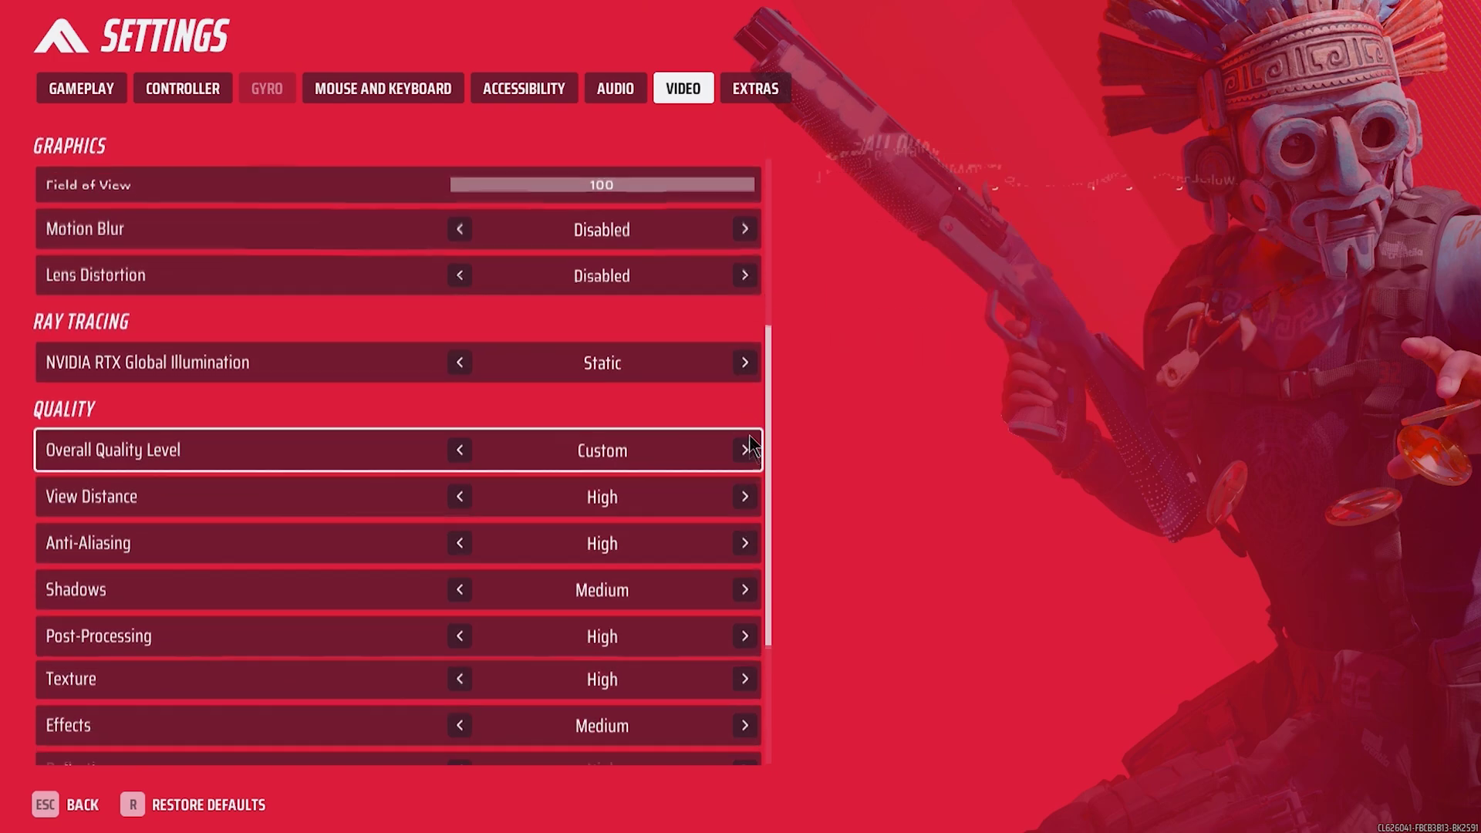
scroll(751, 448, down, 5)
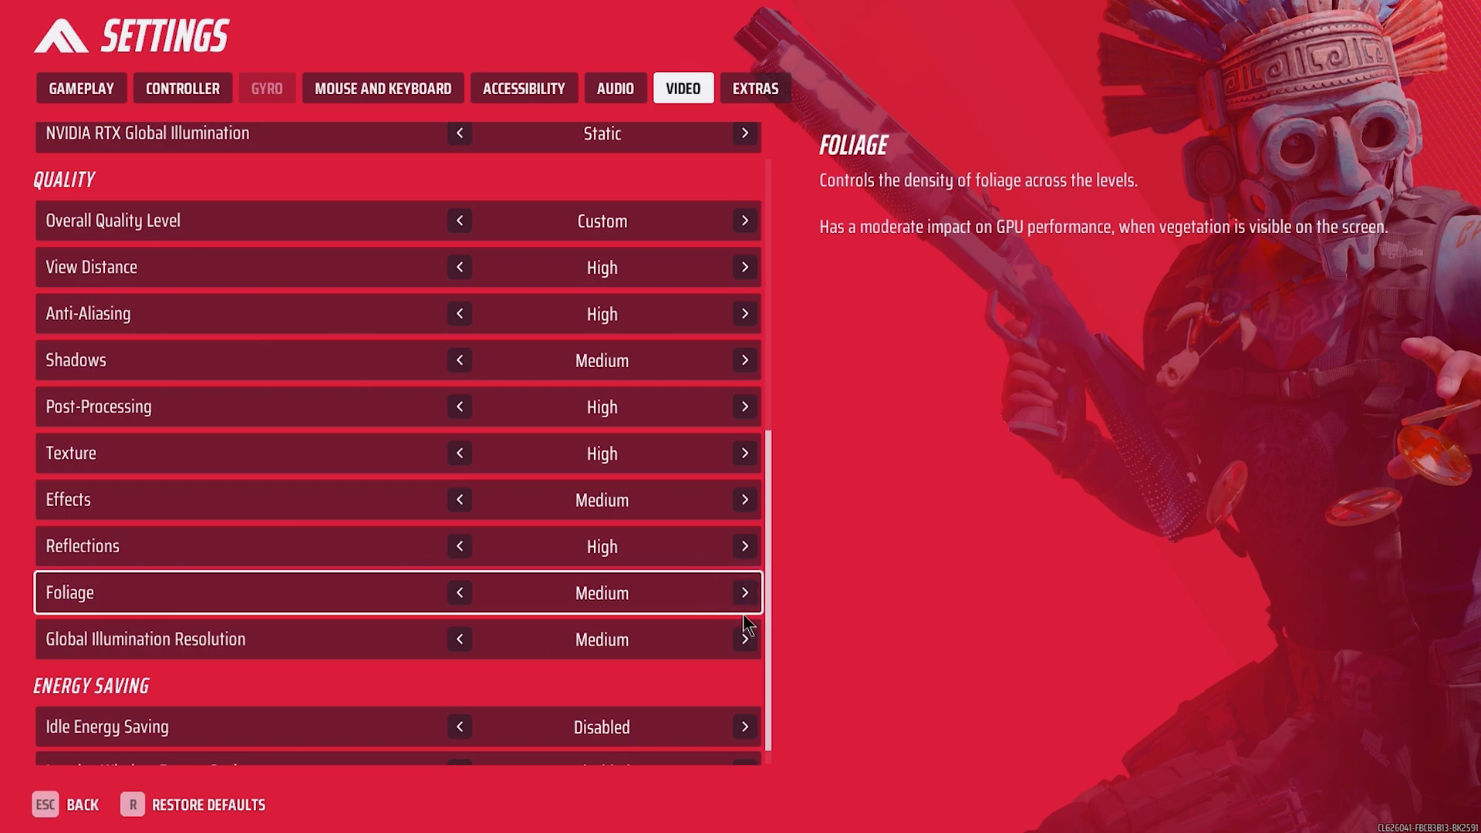
scroll(745, 640, down, 1)
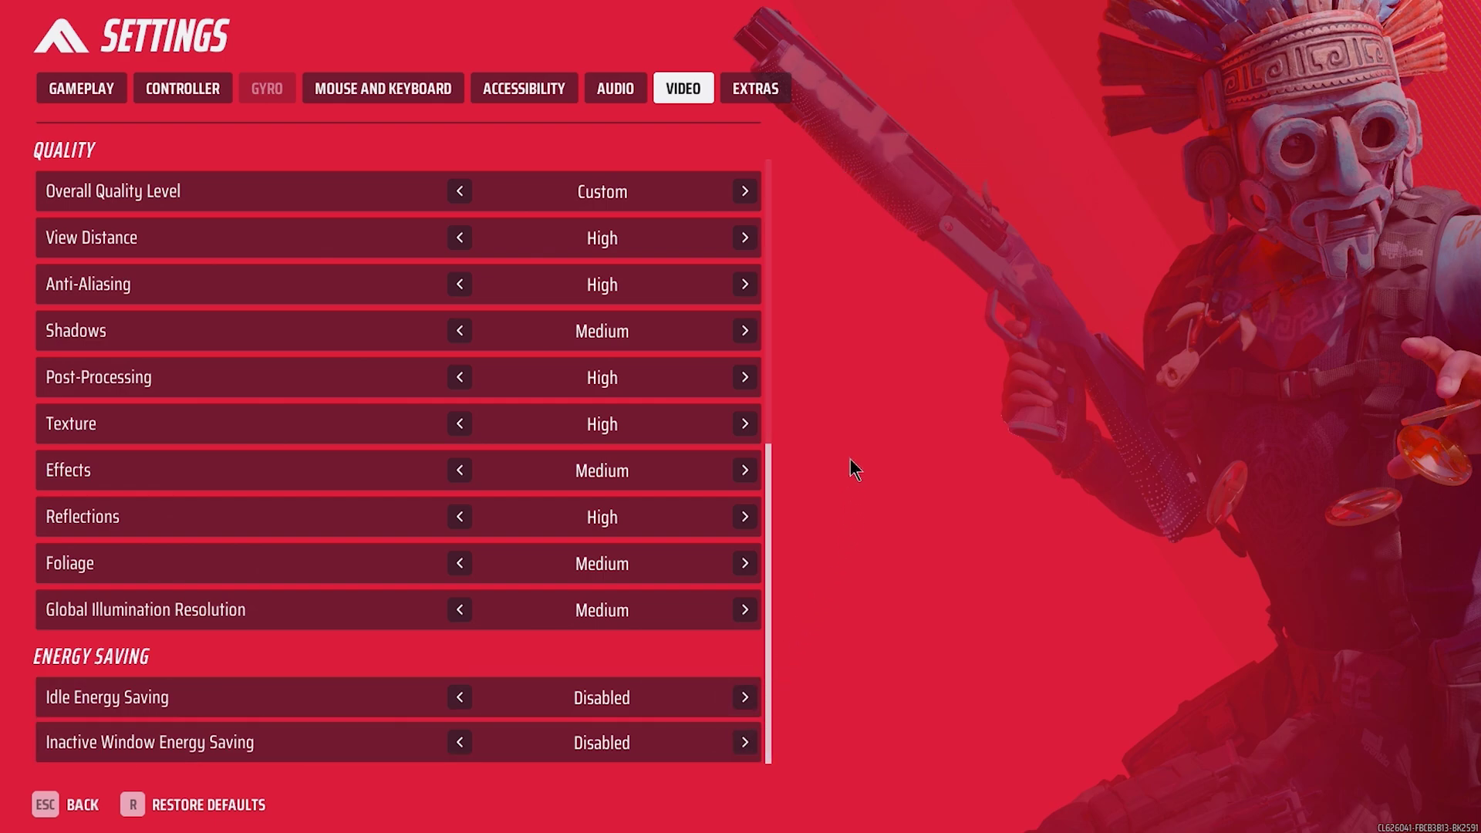
scroll(769, 392, up, 2)
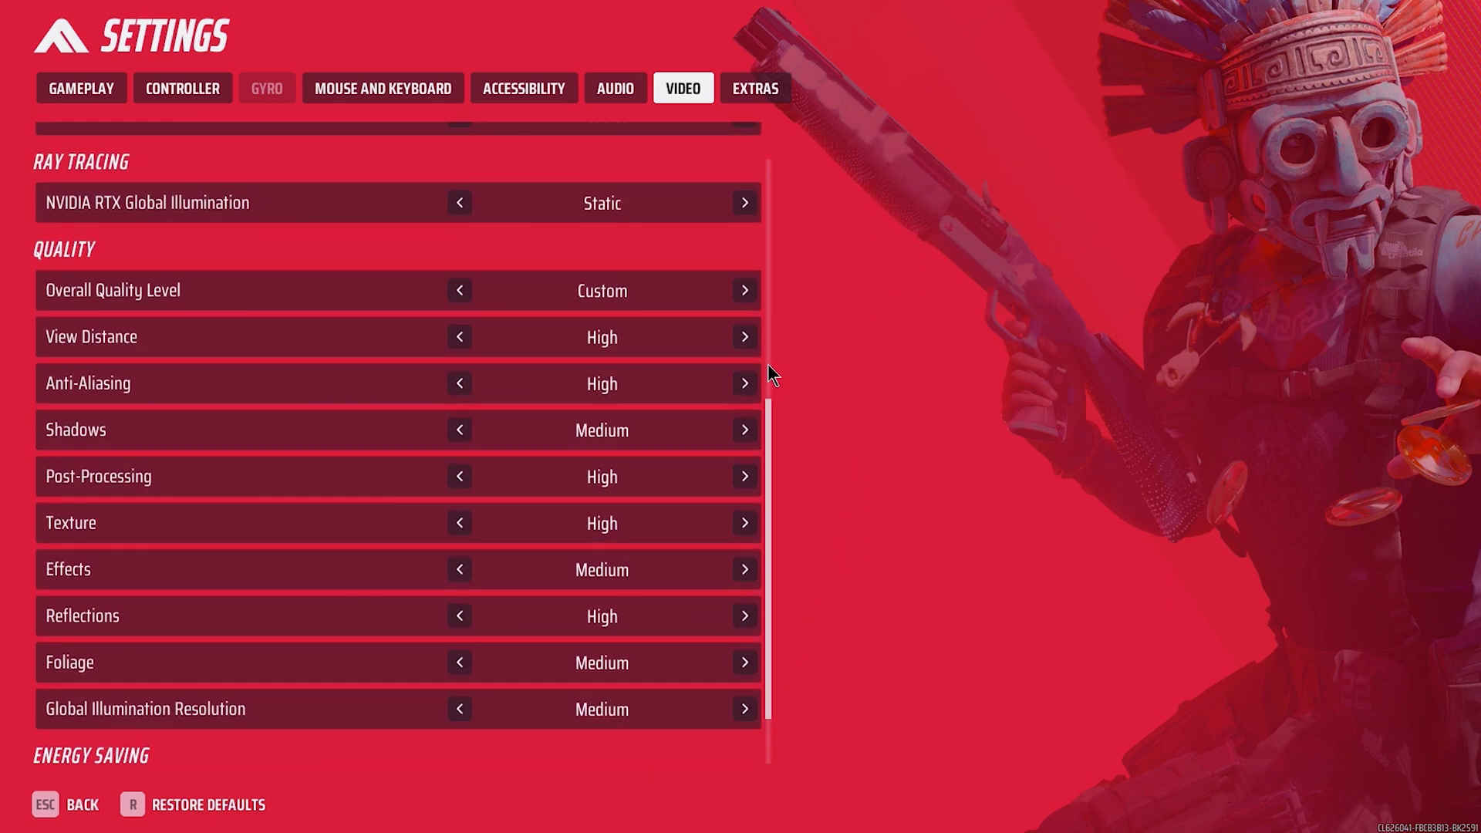
scroll(772, 376, down, 2)
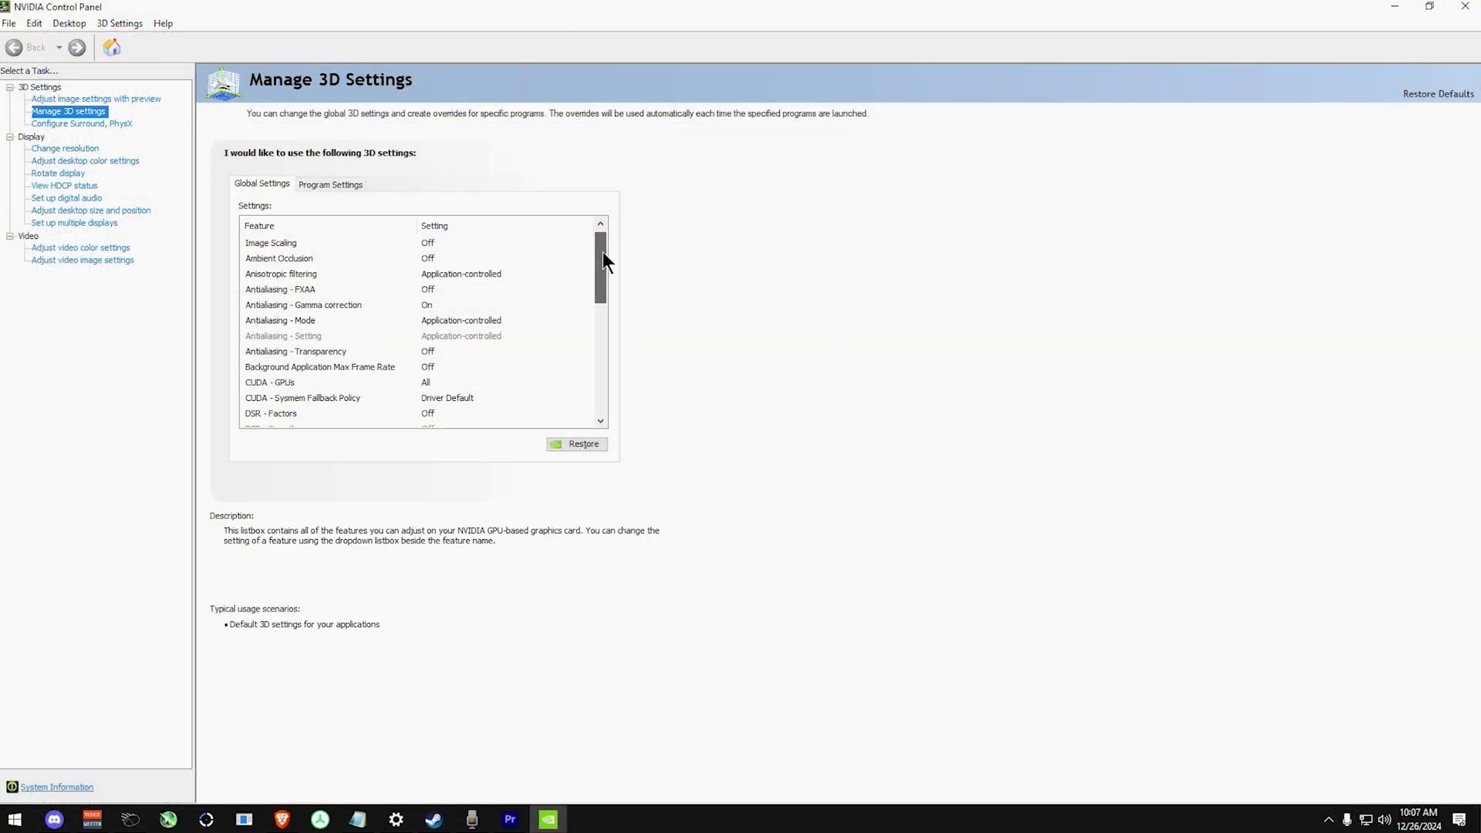
Switch to NVIDIA Control Panel, review the global 3D settings and open the desktop color settings.
drag(604, 250, 818, 381)
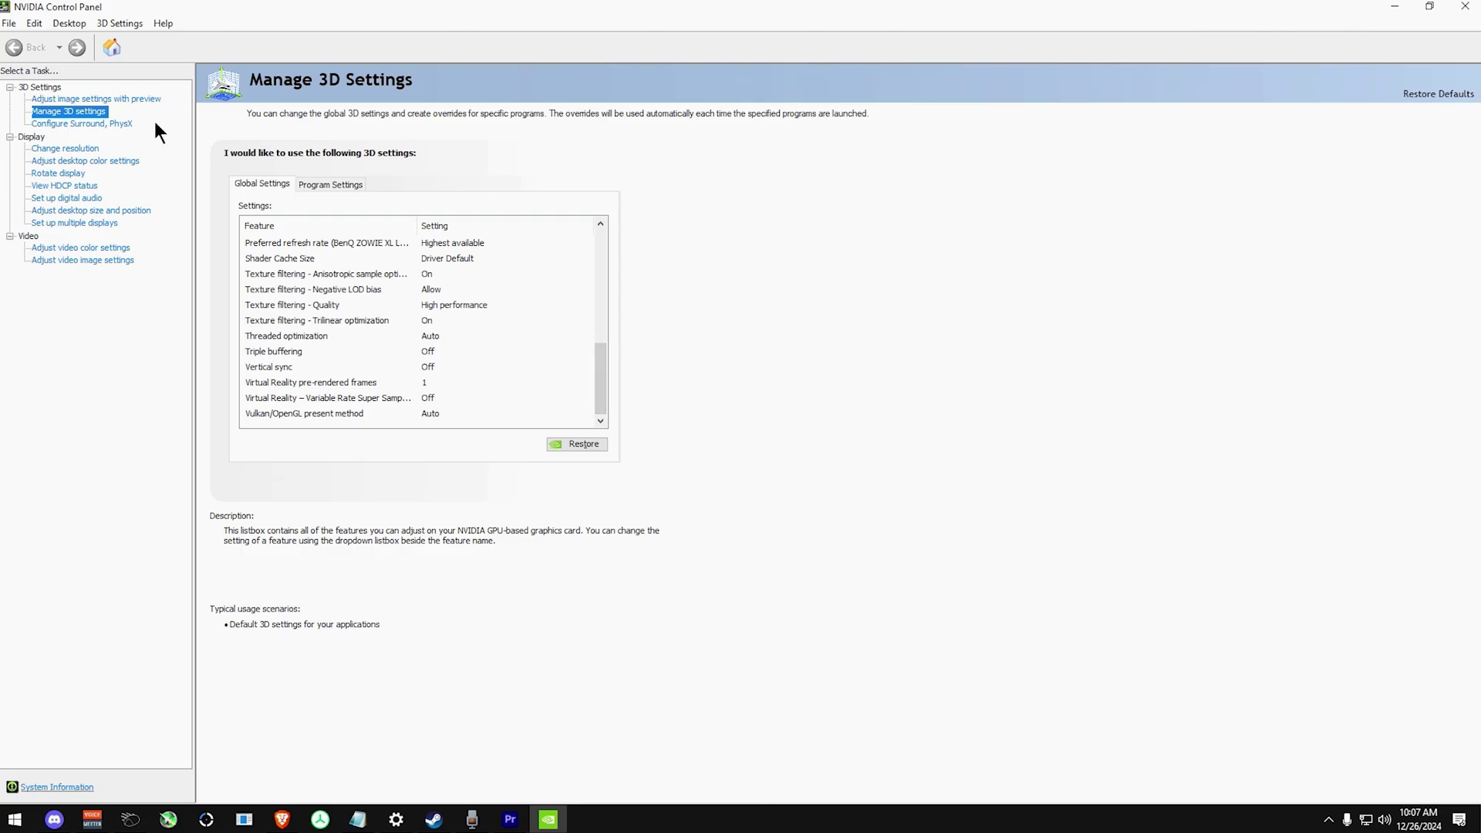
click(76, 162)
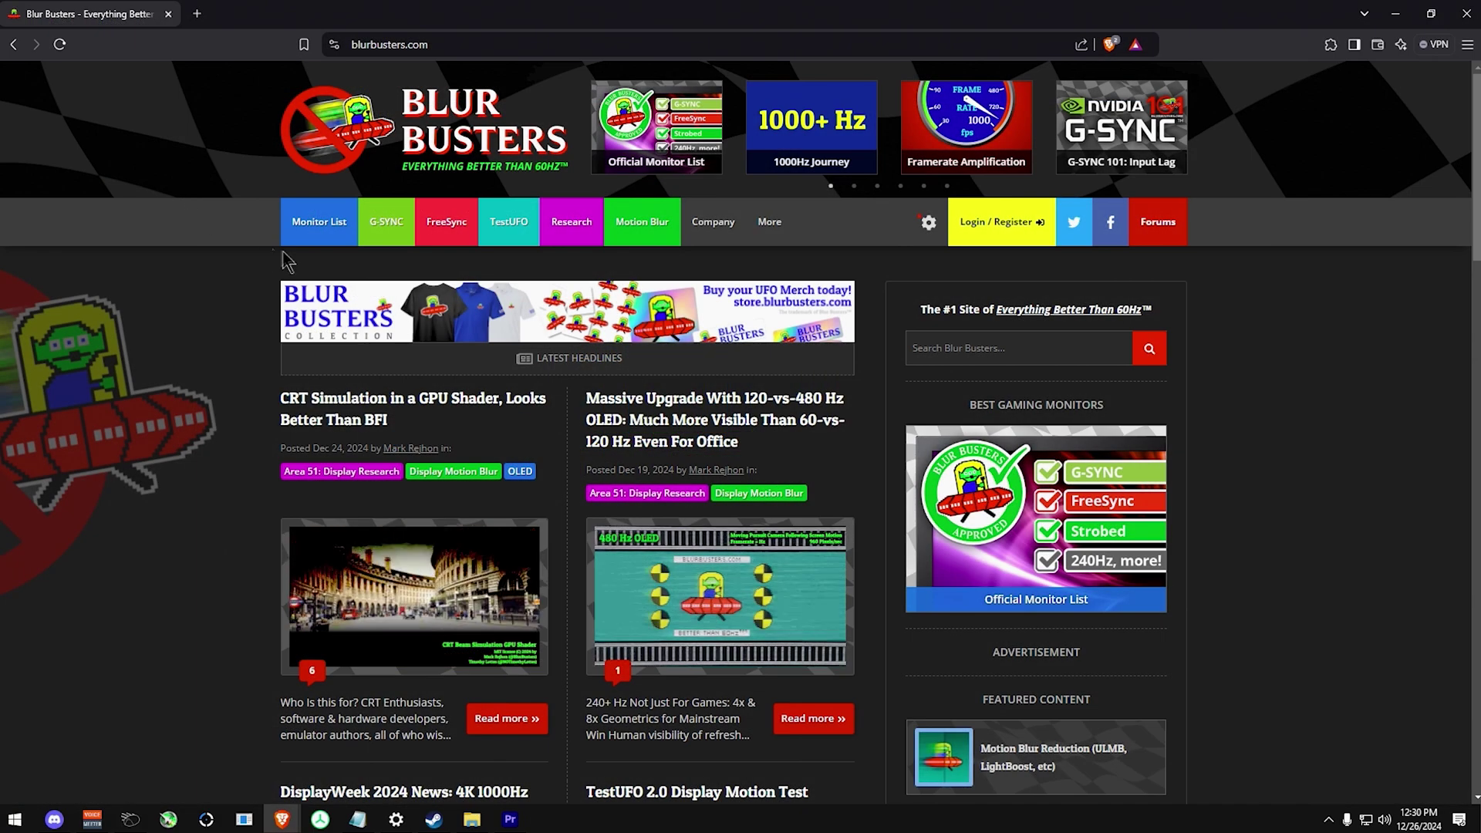
Switch to the browser, open Blur Busters' Motion Blur Reduction FAQ and read the sections on brand names, quality and strobe crosstalk.
click(634, 228)
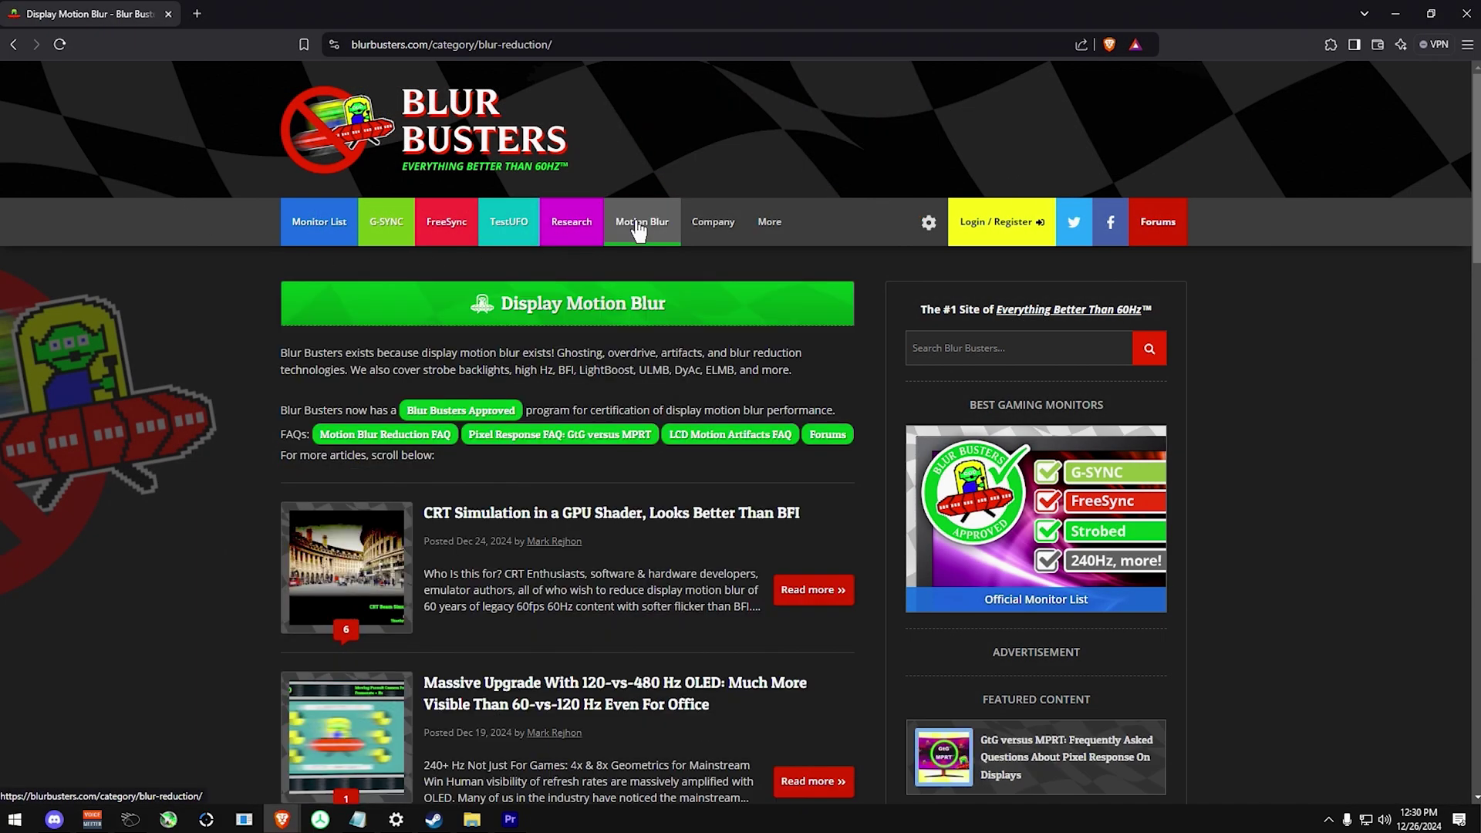
click(360, 436)
scroll(358, 432, down, 1)
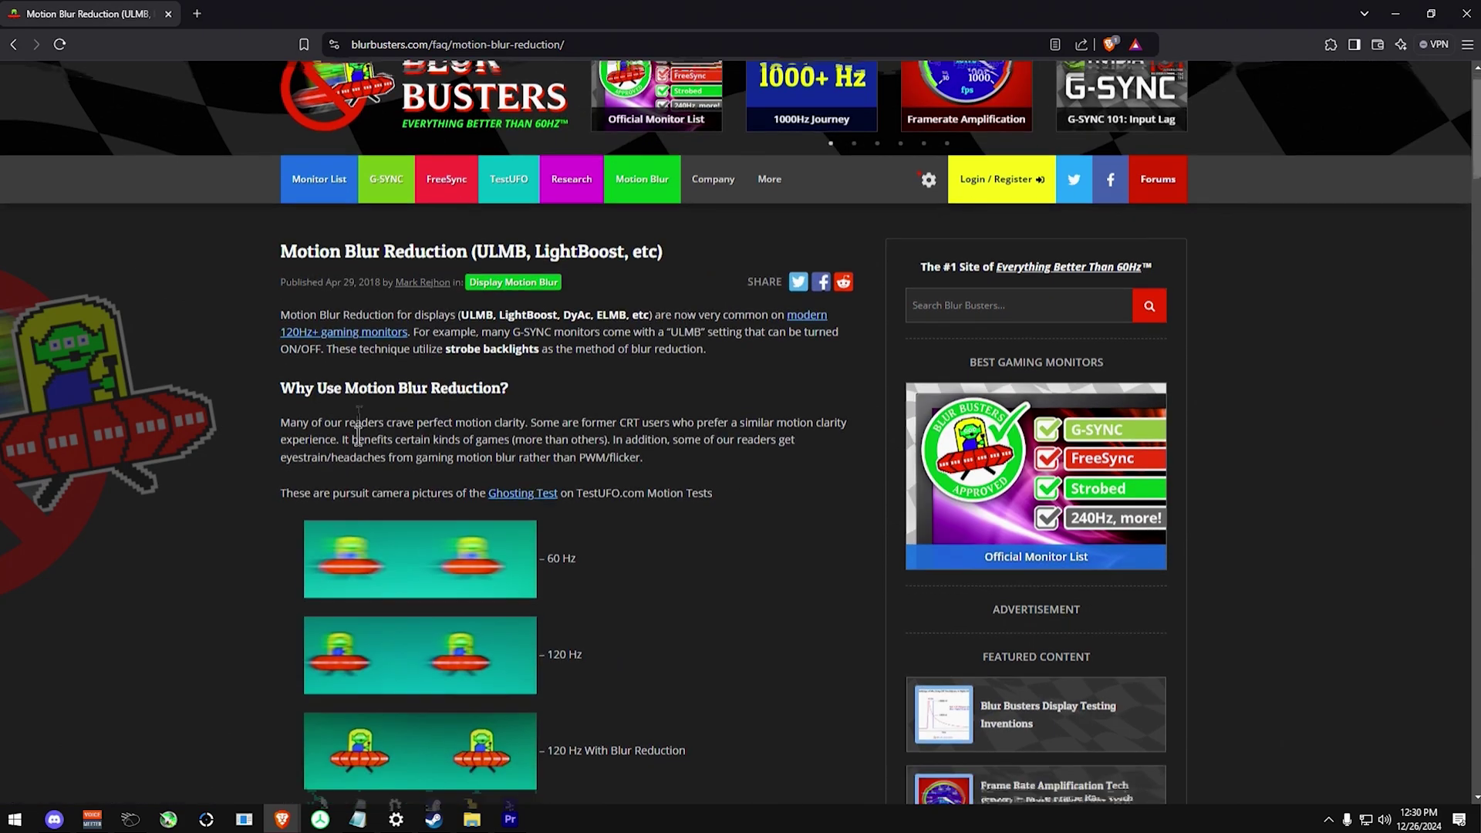
scroll(260, 428, down, 5)
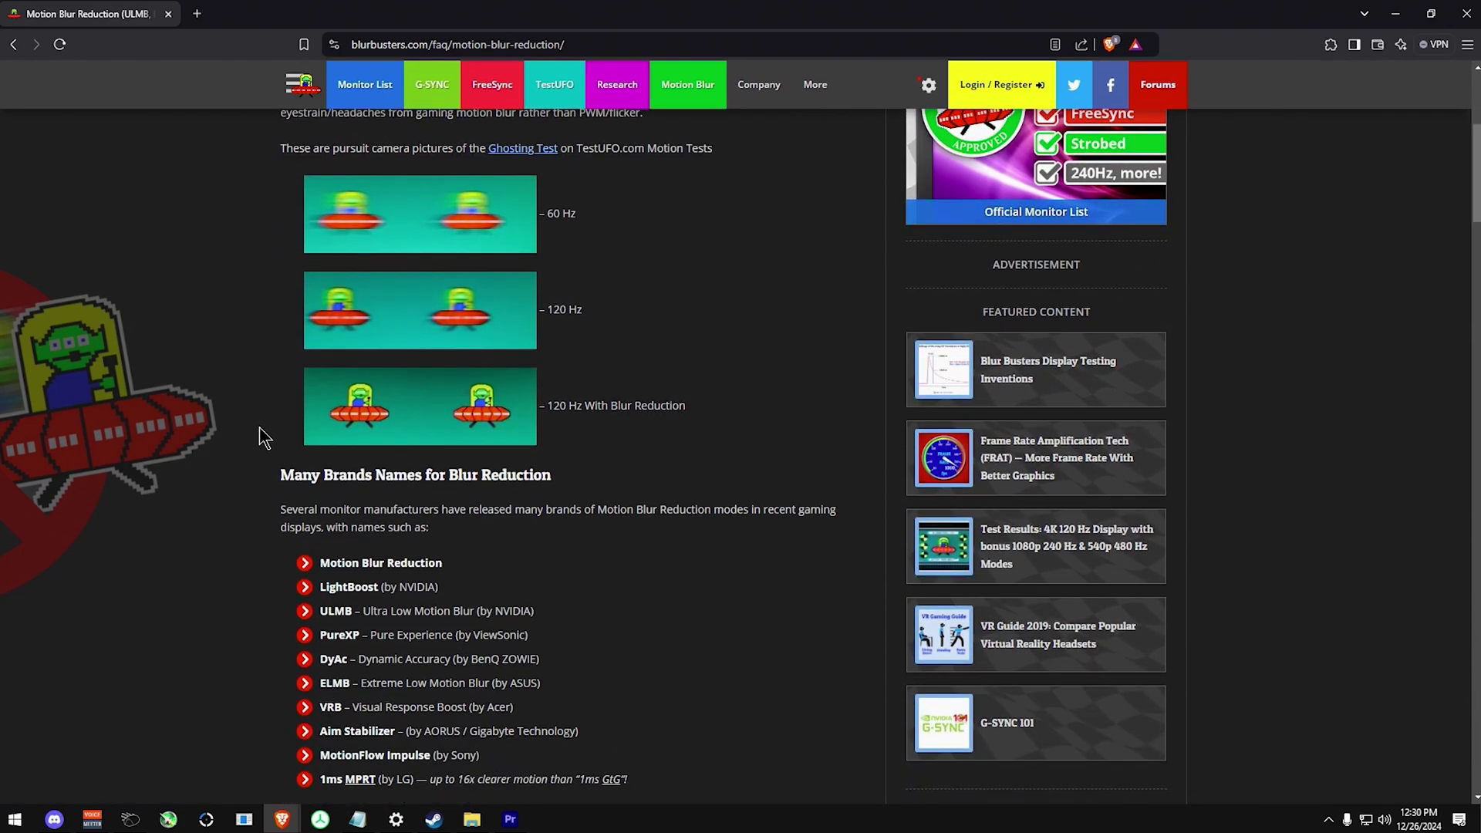
scroll(265, 436, down, 2)
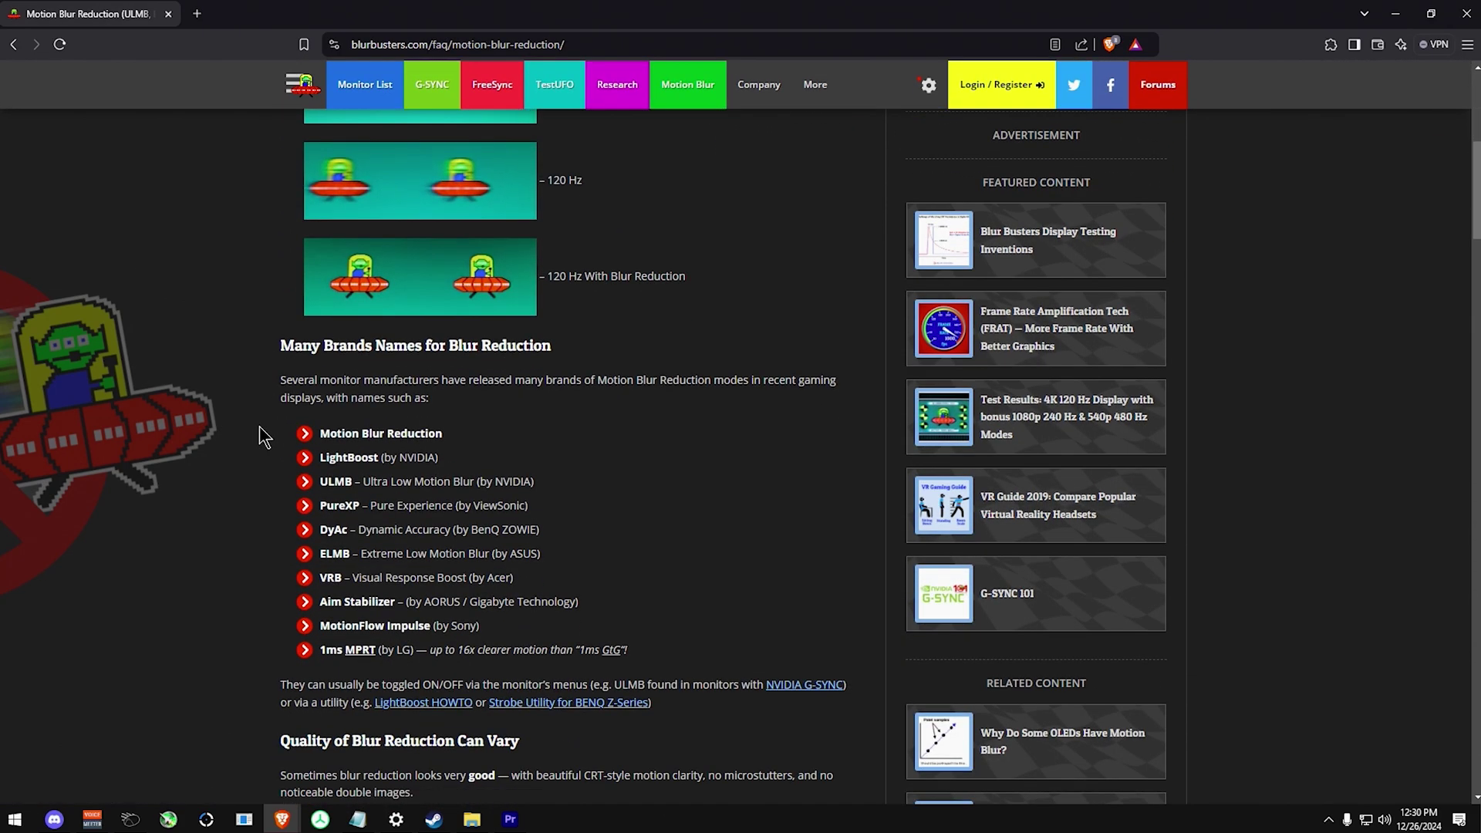
scroll(259, 427, down, 2)
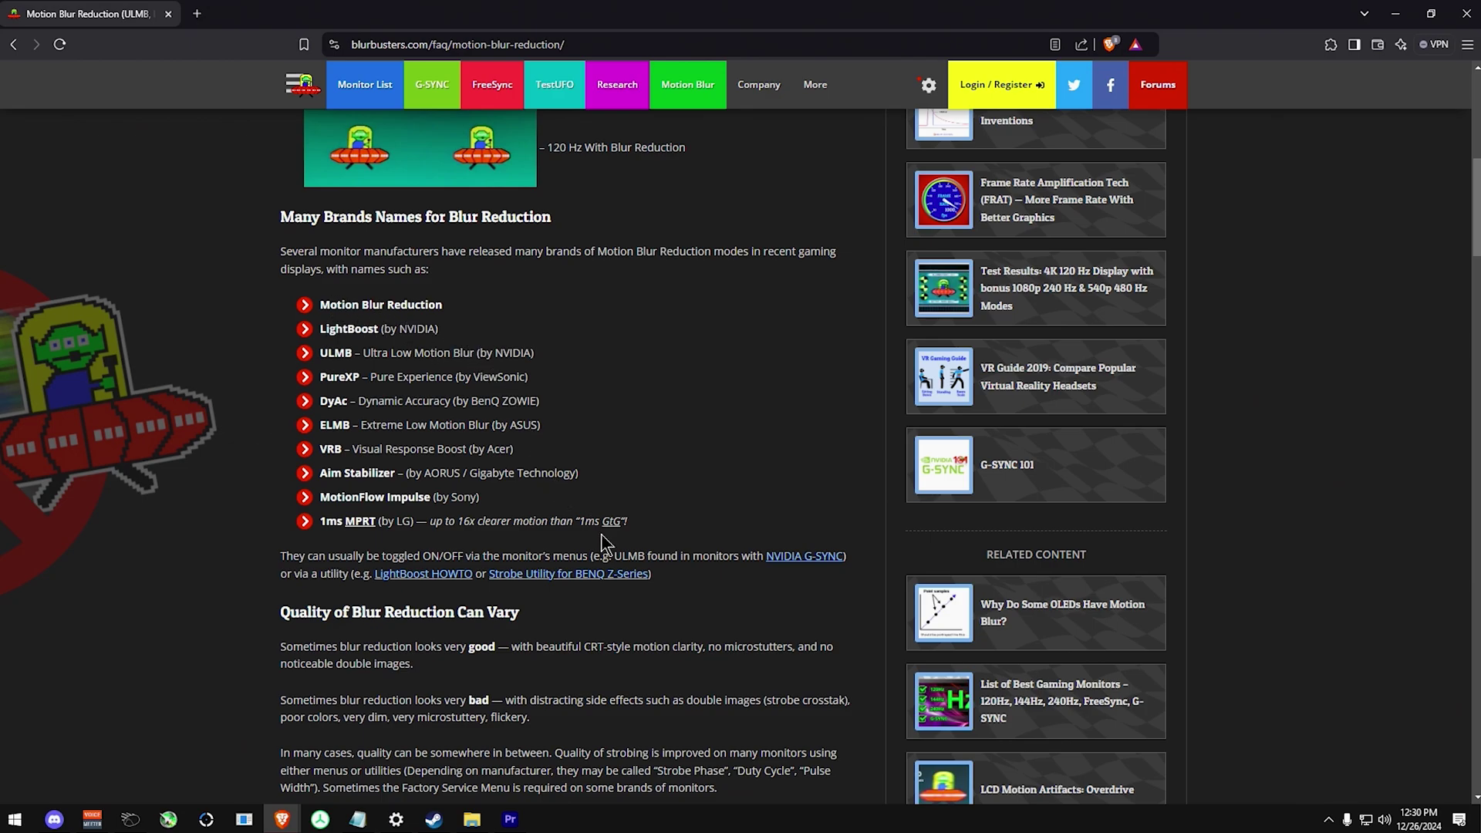
scroll(601, 534, down, 10)
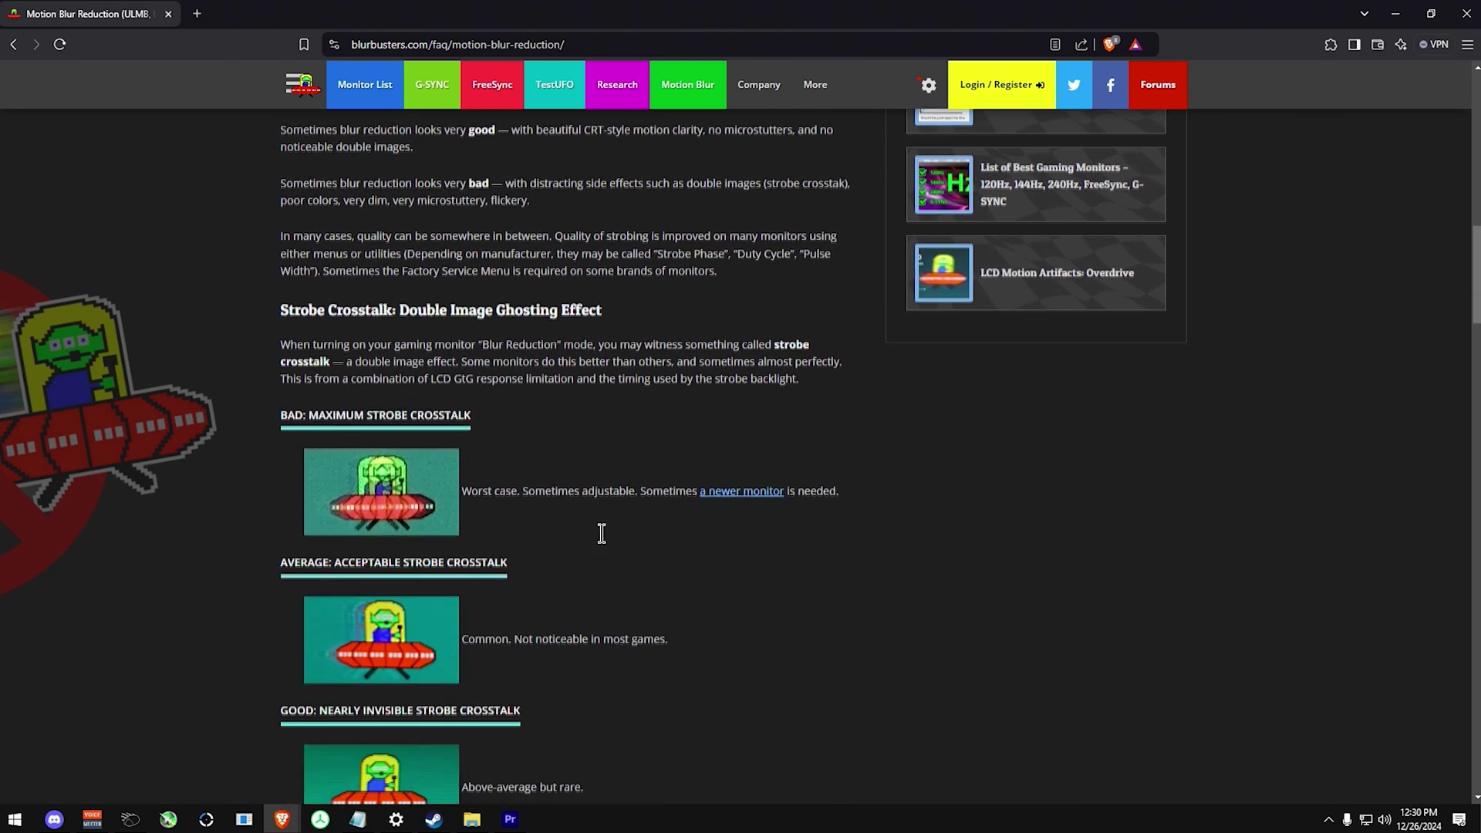
Open the Blur Busters gaming monitor list and examine the motion blur technology listed for the display models.
scroll(601, 534, up, 15)
click(351, 234)
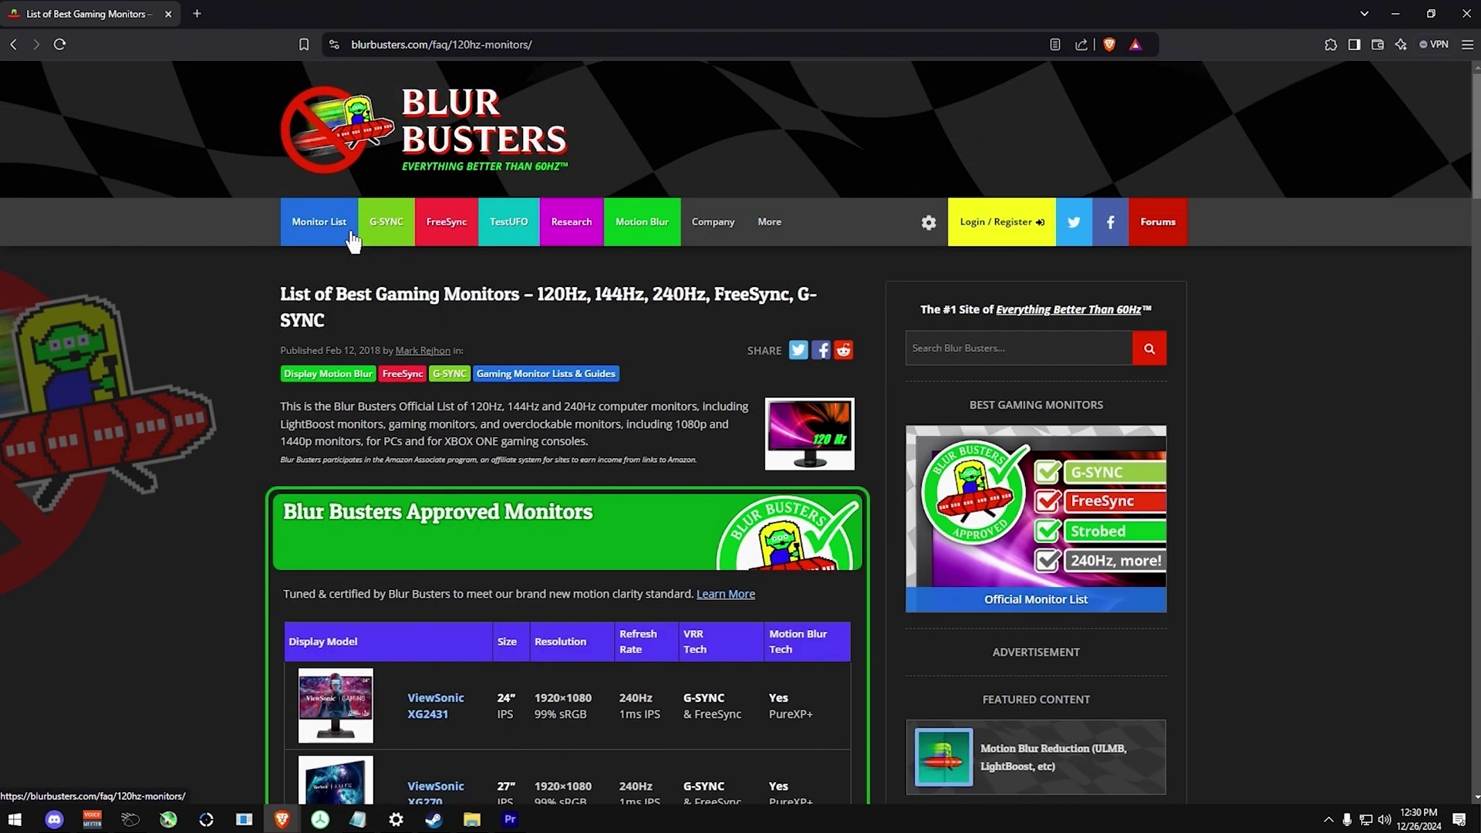
scroll(196, 341, down, 2)
scroll(196, 344, down, 12)
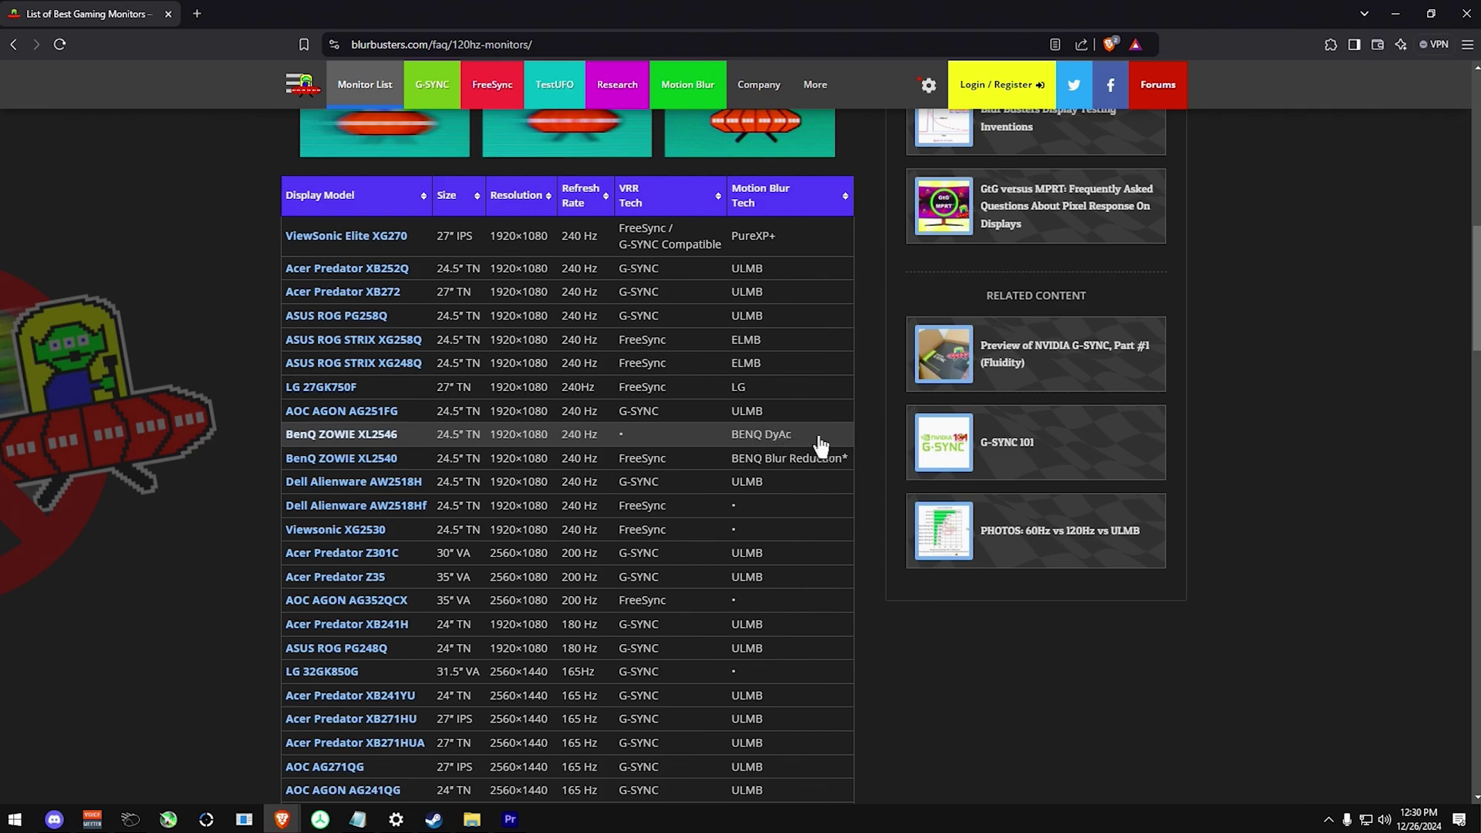
scroll(828, 446, up, 10)
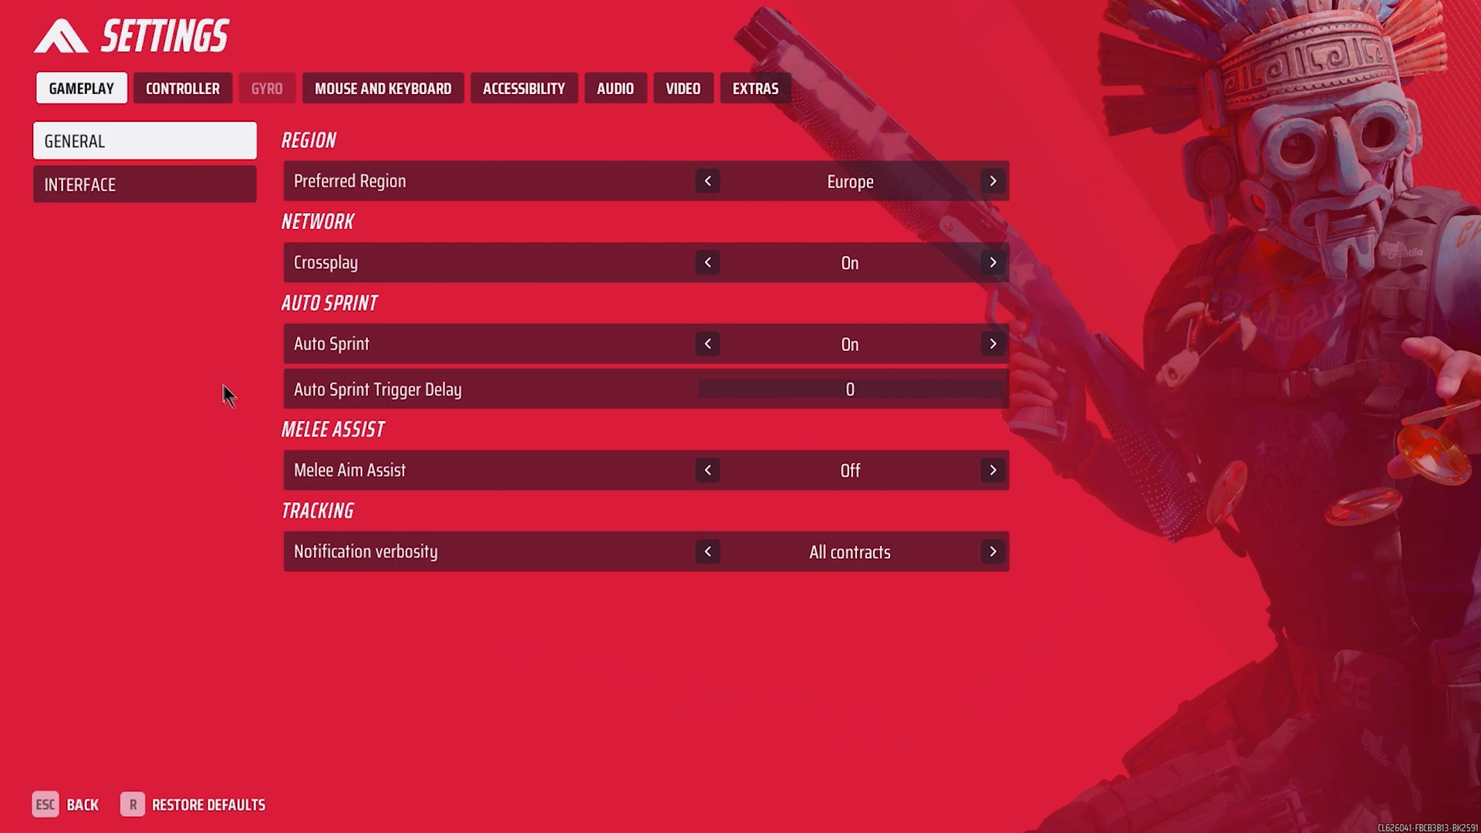
Switch back to the game's settings and turn on the Static Reticle in the gameplay interface crosshair options.
click(161, 183)
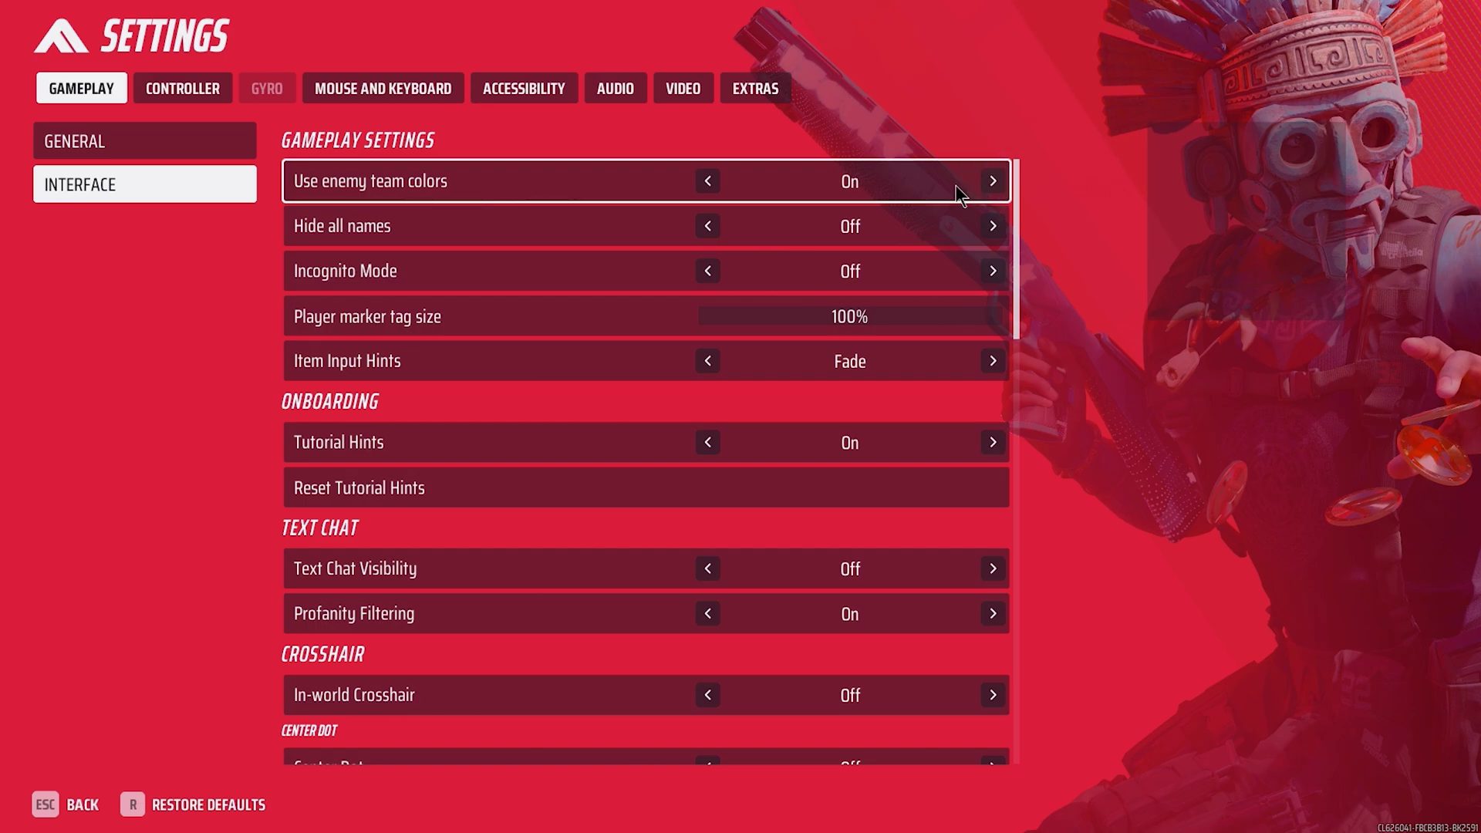
scroll(915, 181, down, 6)
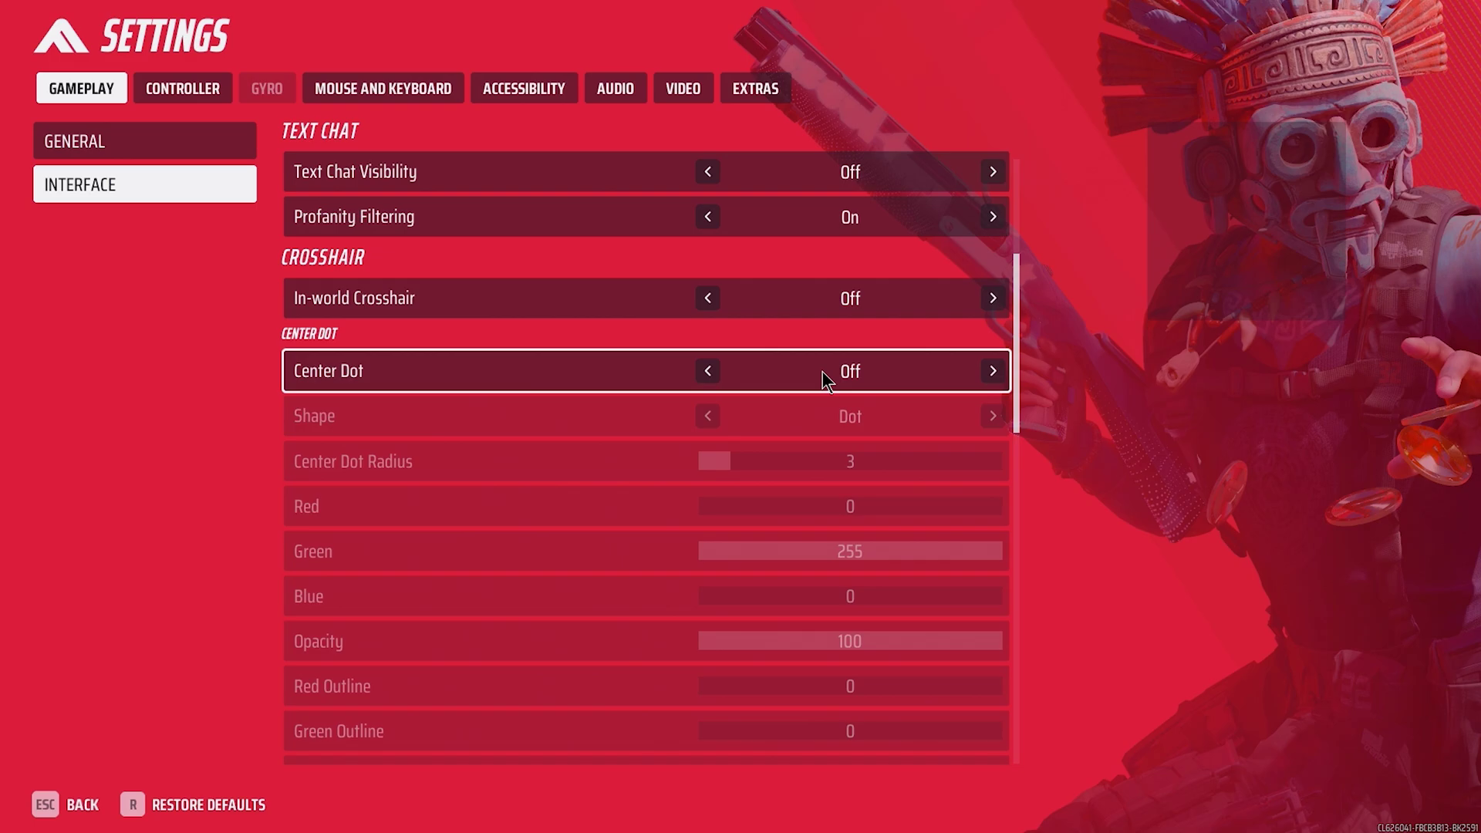
scroll(823, 371, down, 9)
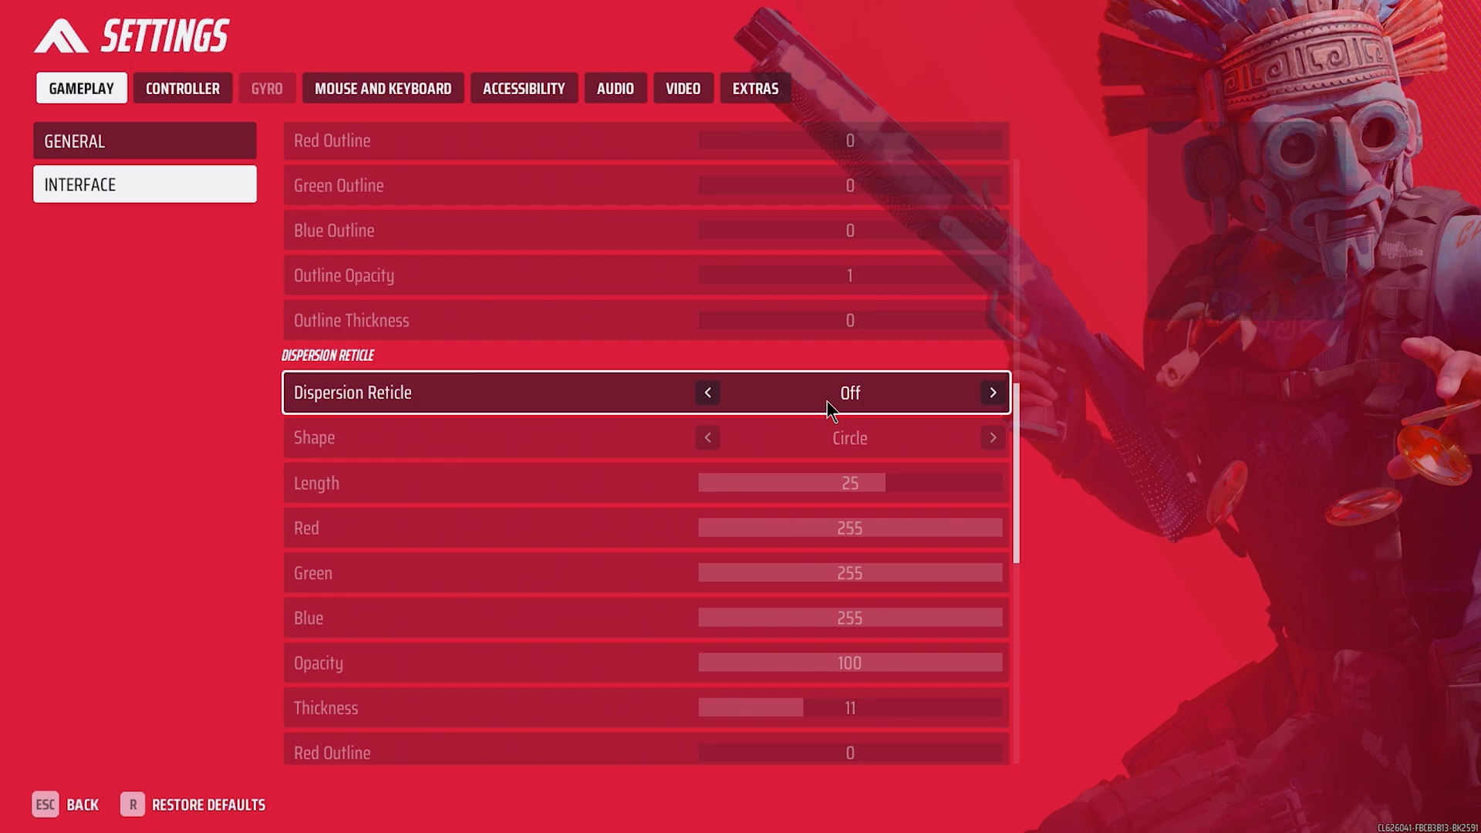
scroll(827, 402, down, 9)
scroll(828, 401, down, 4)
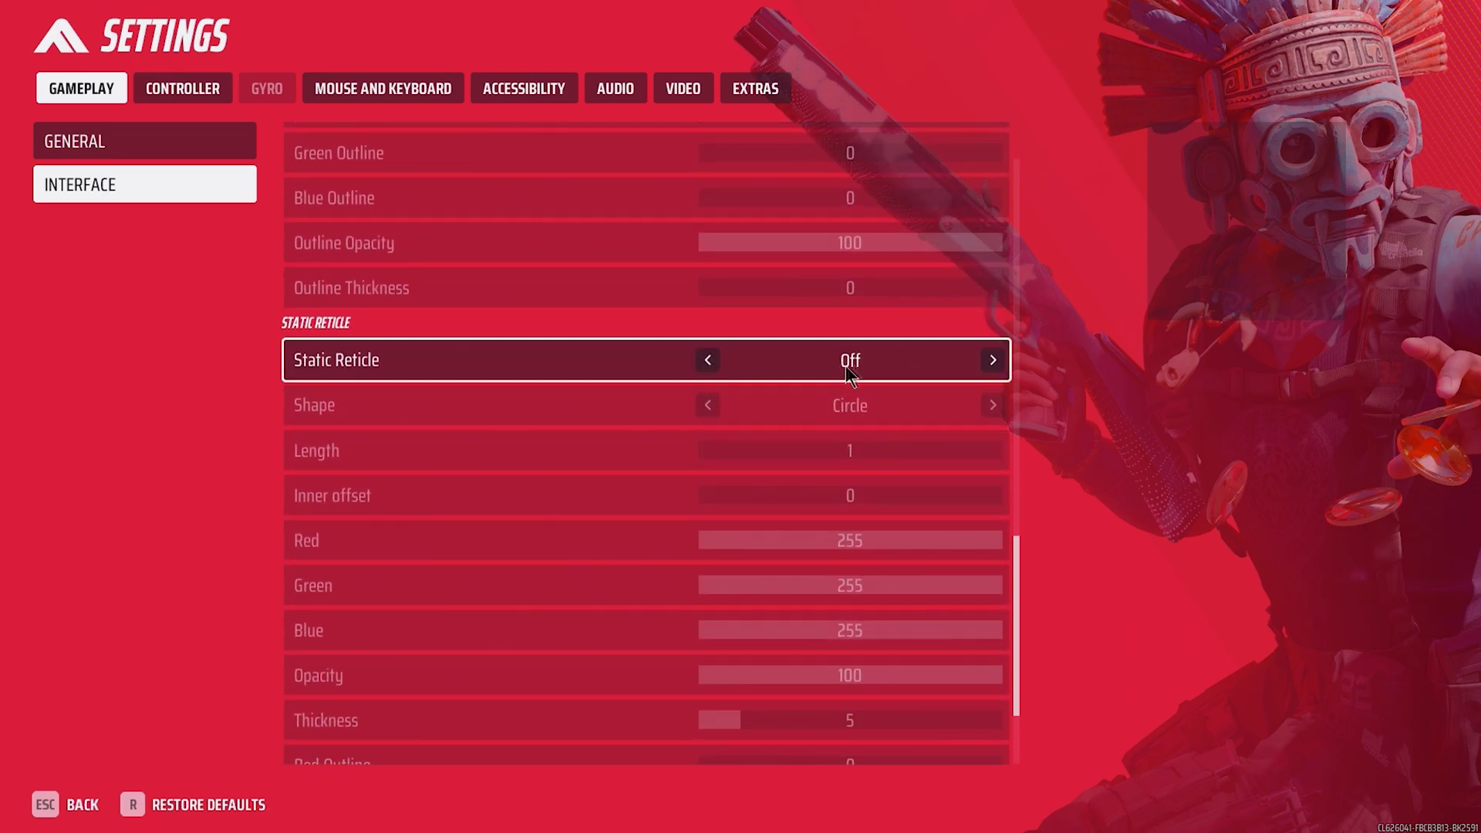
click(992, 361)
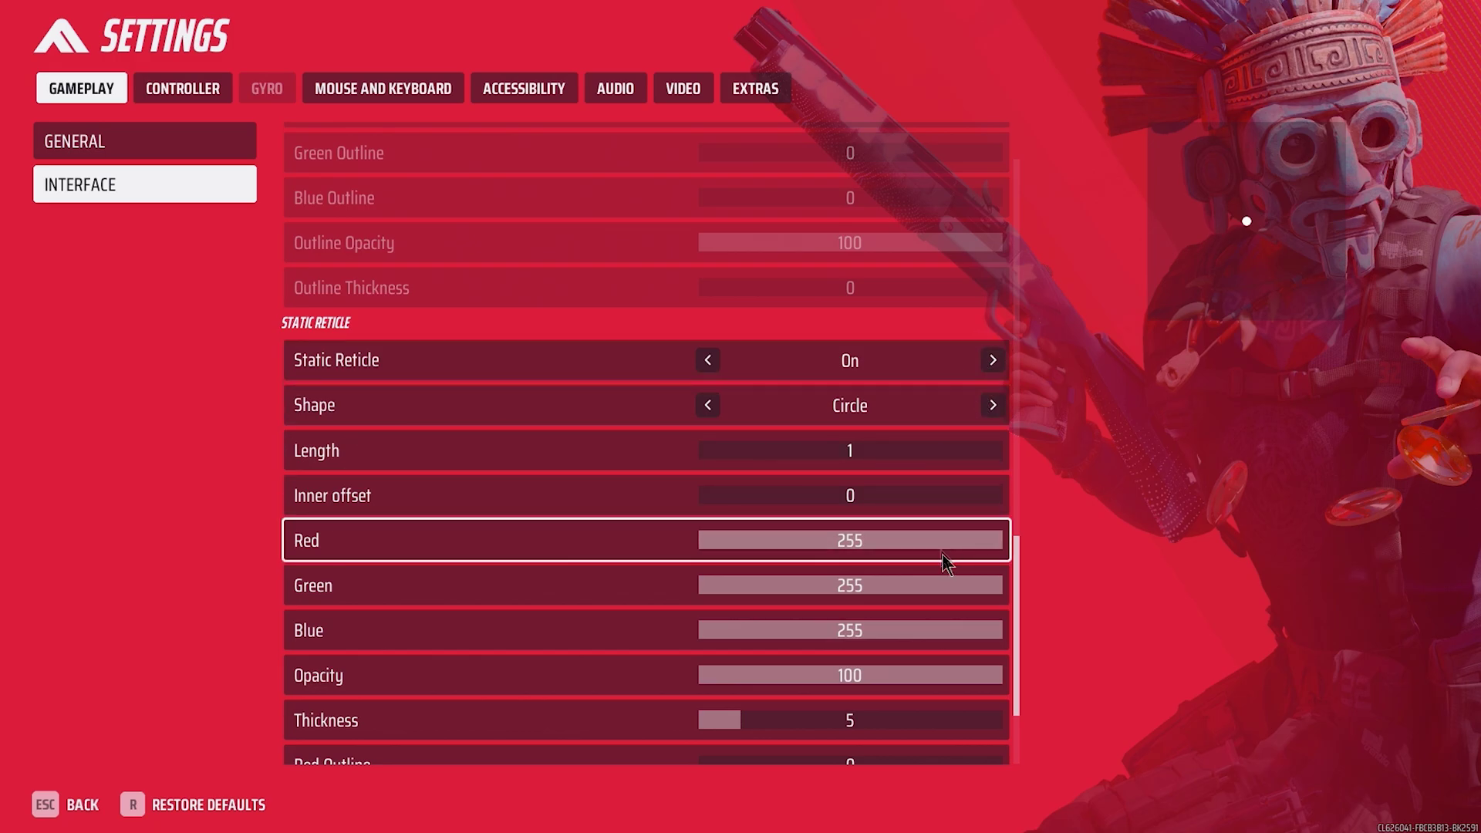
Make the static reticle green by setting Red and Blue to 0, and set its thickness to 4.
drag(960, 546, 513, 555)
drag(894, 649, 512, 617)
scroll(859, 455, down, 1)
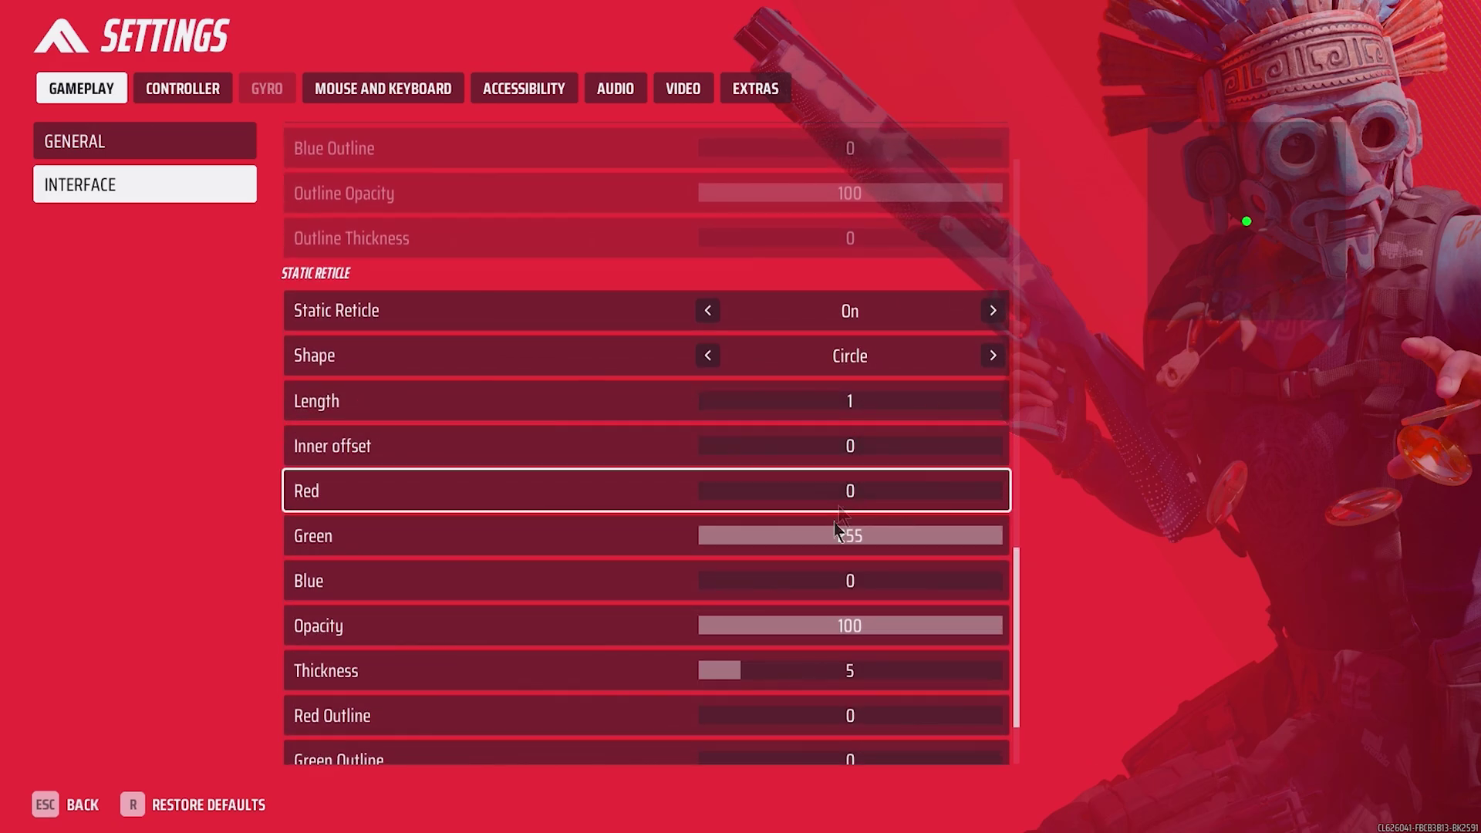
click(735, 671)
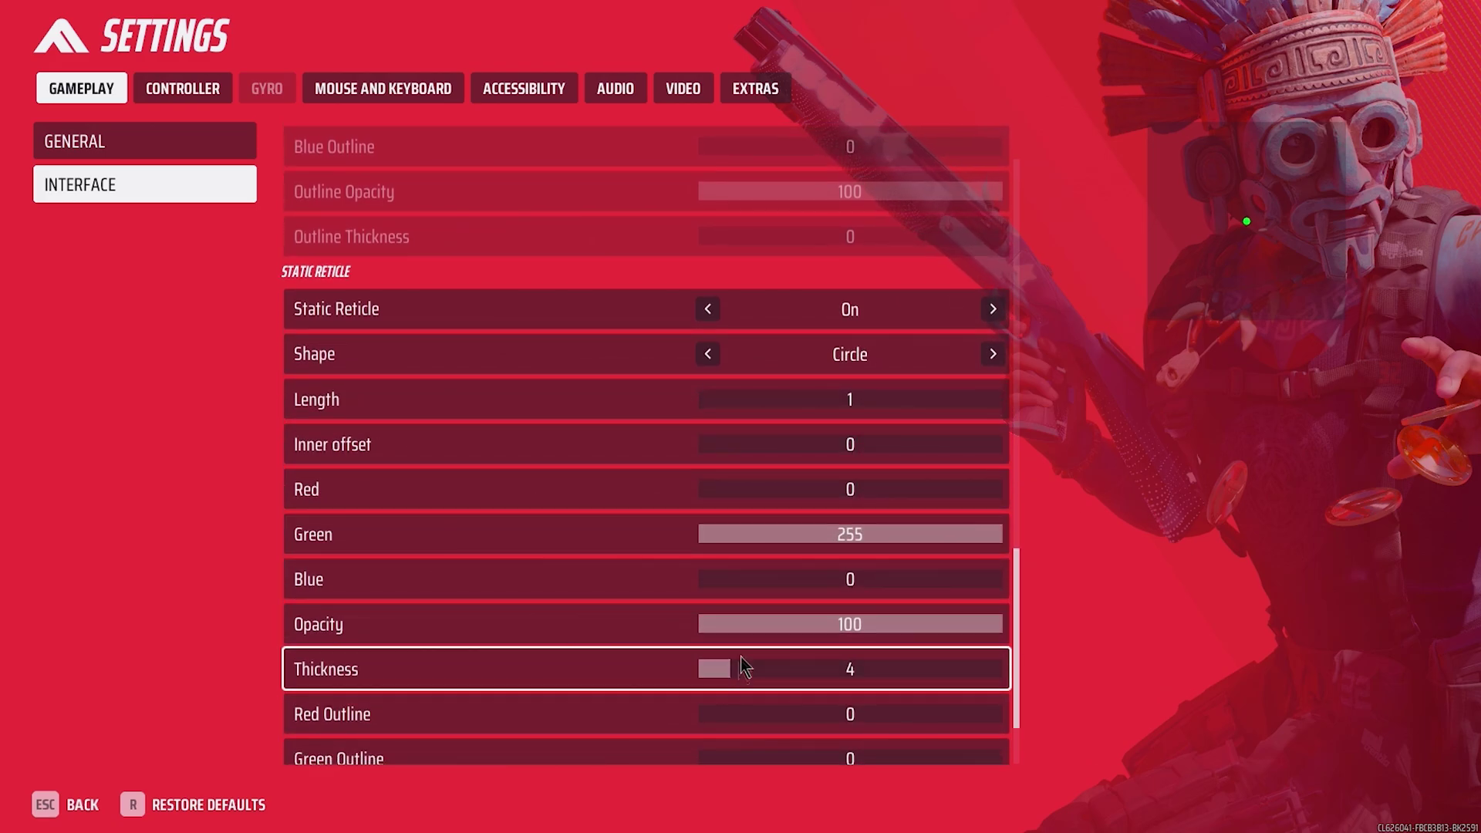
Look through the remaining static reticle options, including the outline settings, and open the mouse and keyboard settings.
scroll(806, 465, down, 2)
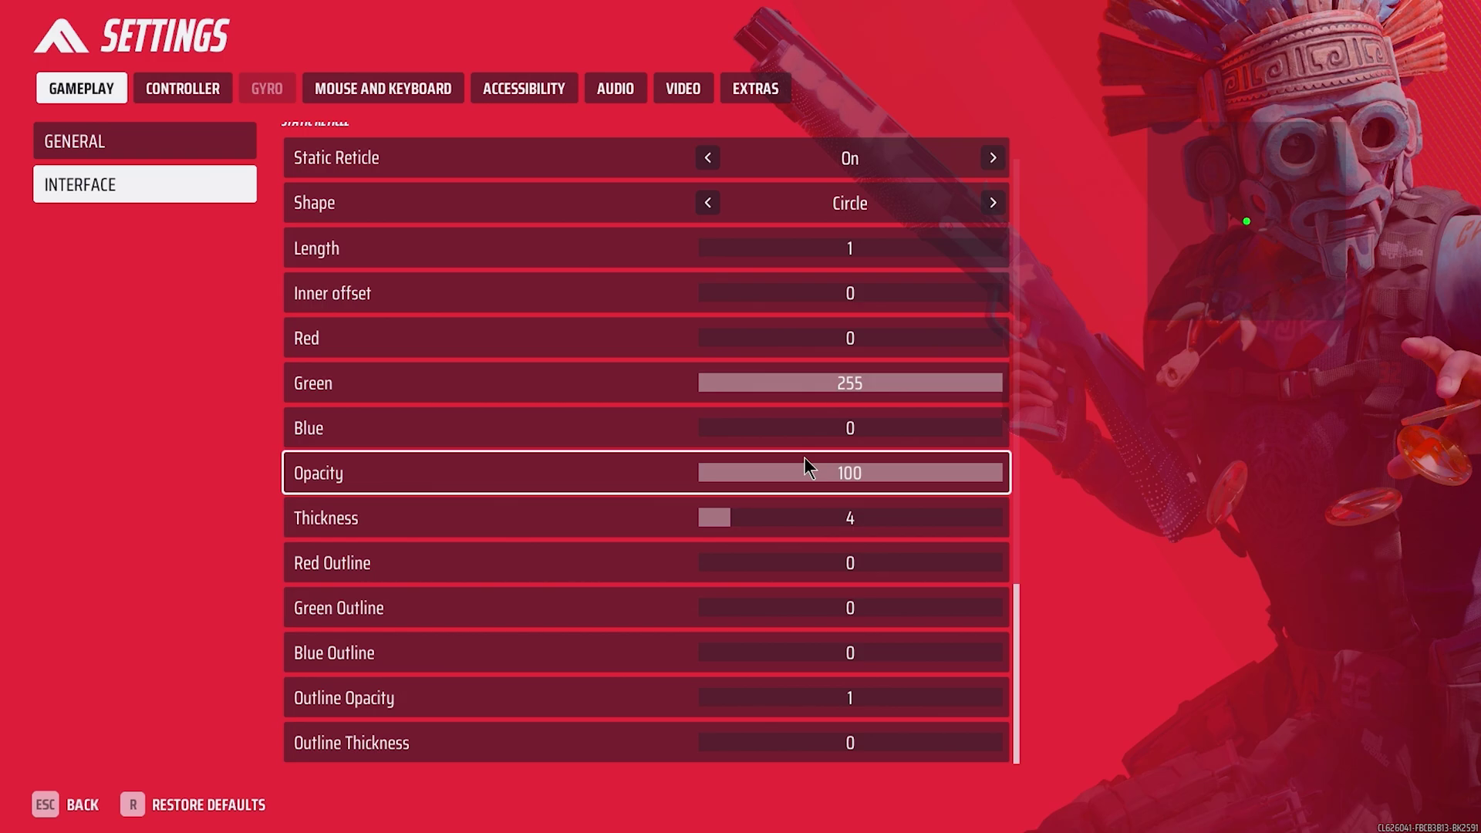
scroll(805, 458, up, 1)
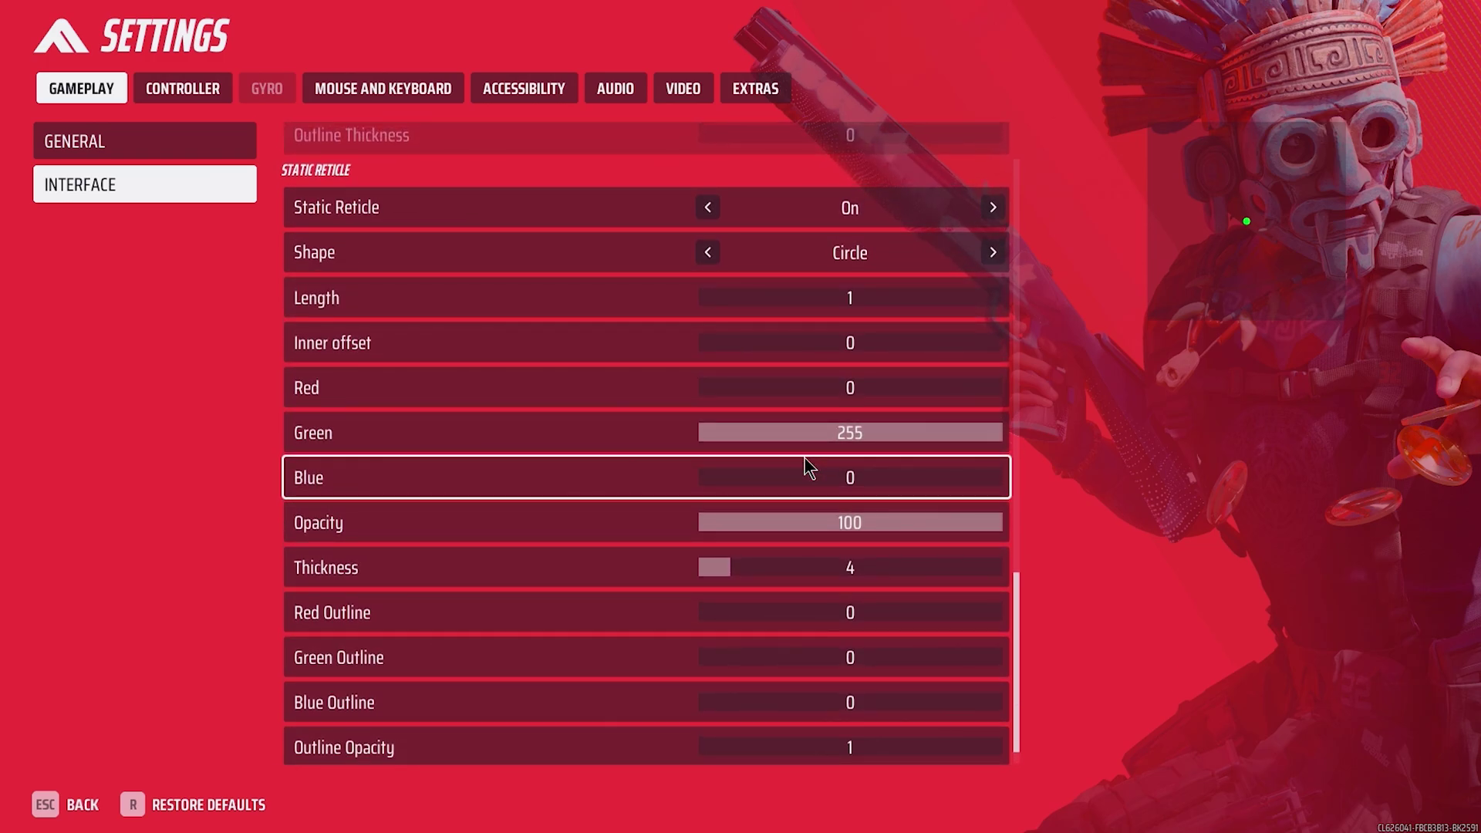
key(e)
key(e)
key(e)
key(e)
key(e)
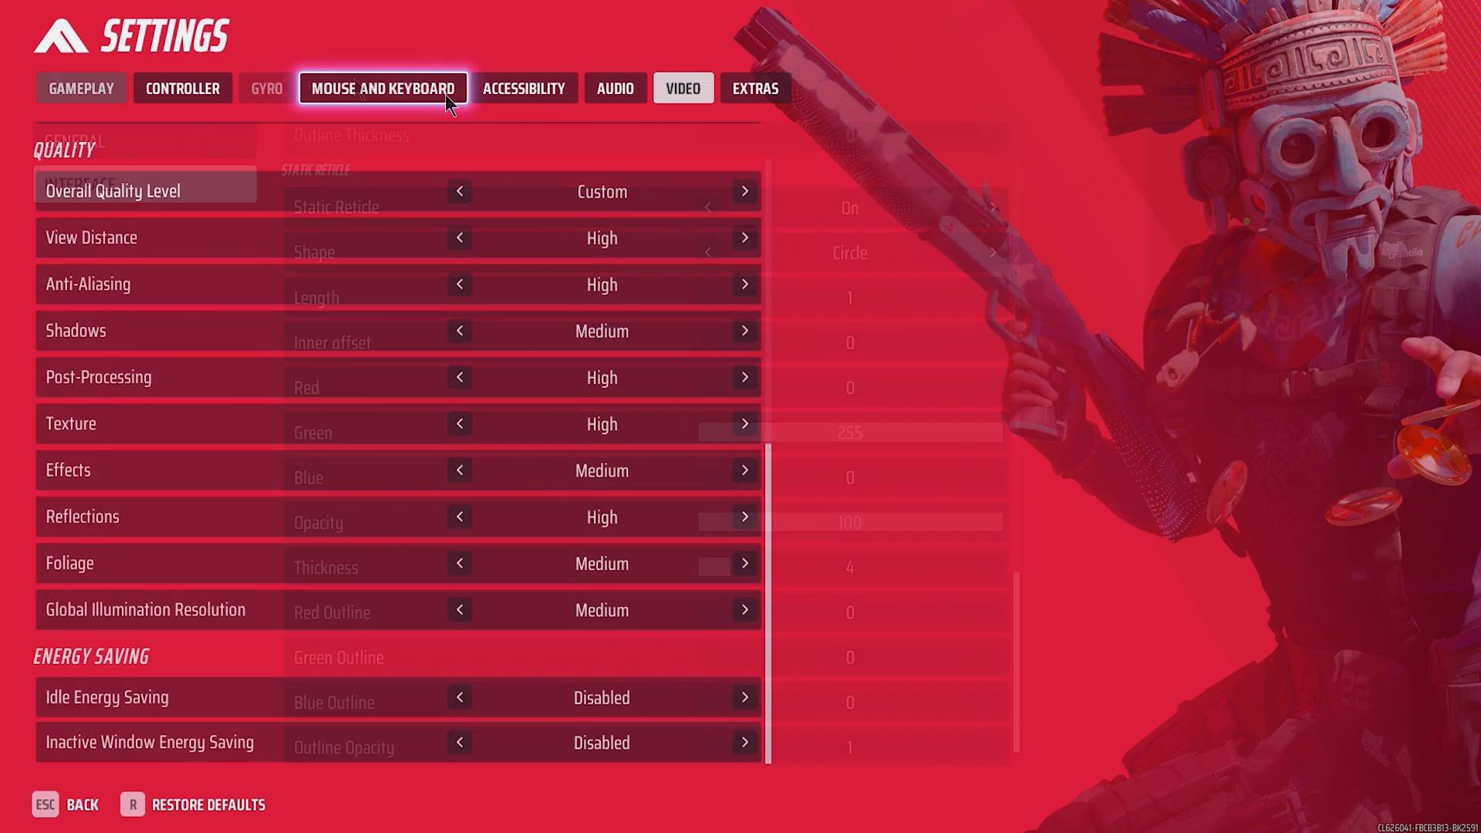
click(445, 94)
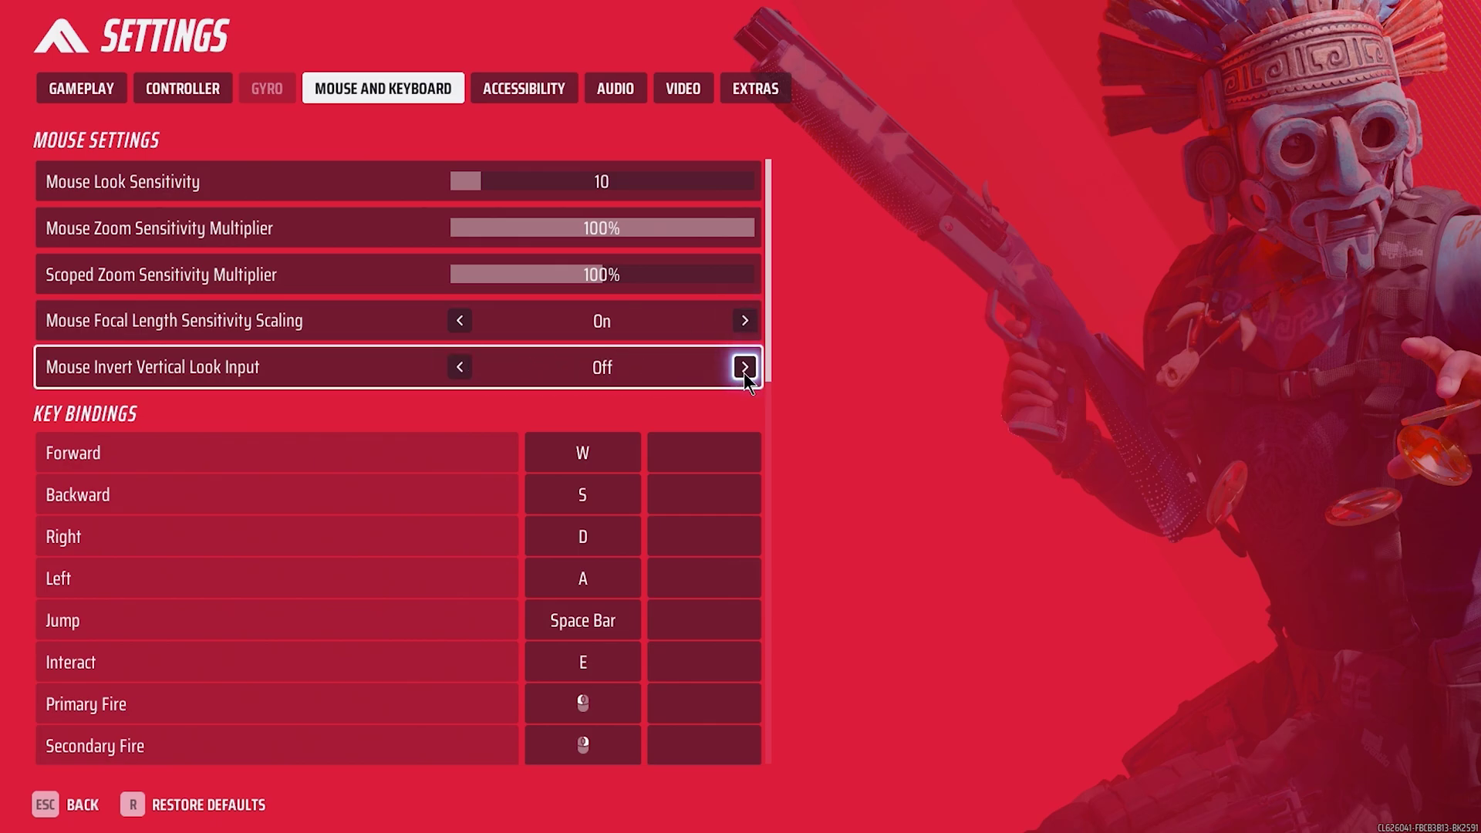
Examine the full list of key bindings, including sprint, crouch and gadgets, and return to the gameplay settings.
scroll(626, 364, down, 3)
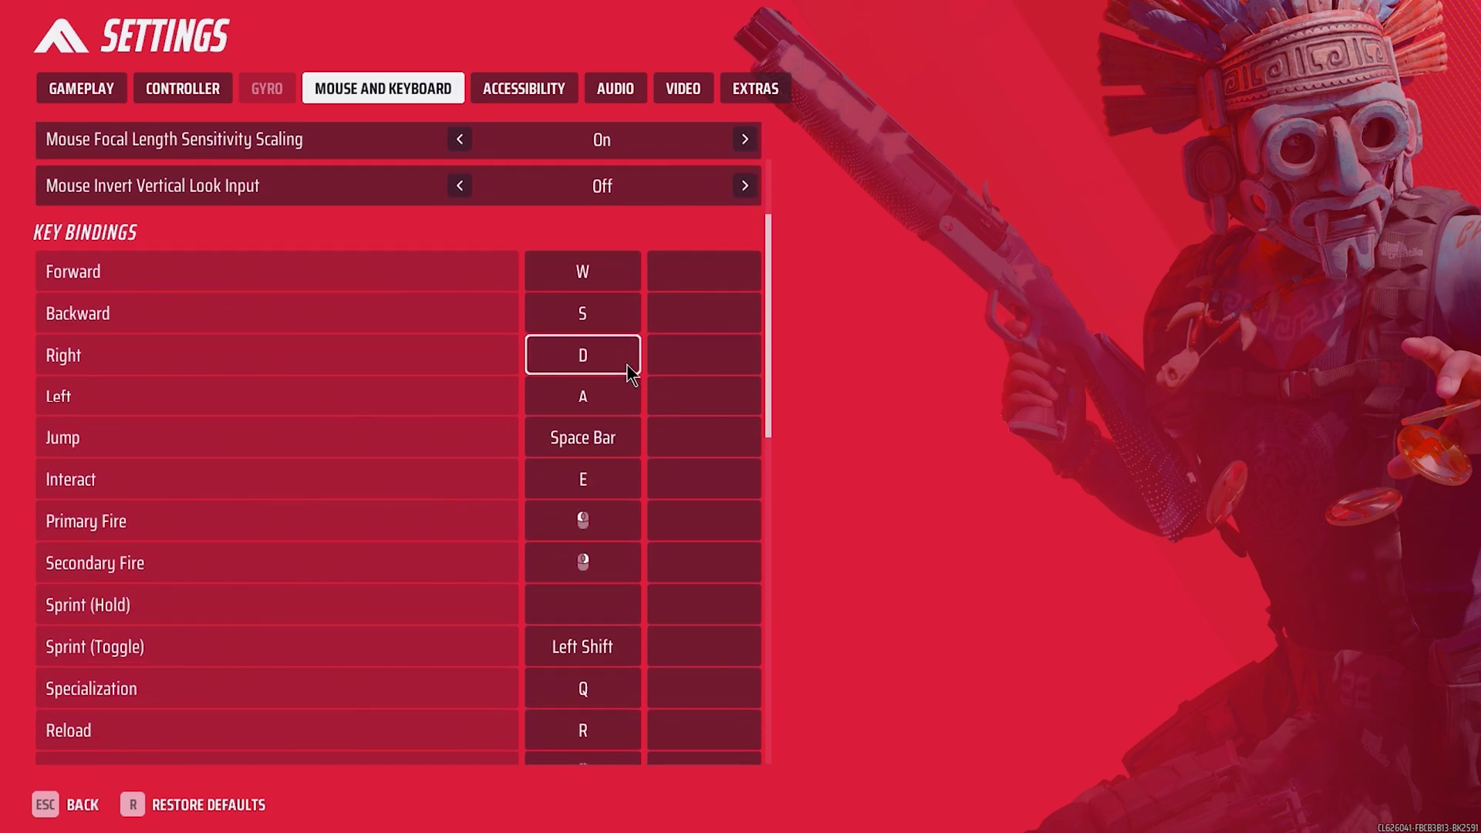
scroll(565, 231, down, 2)
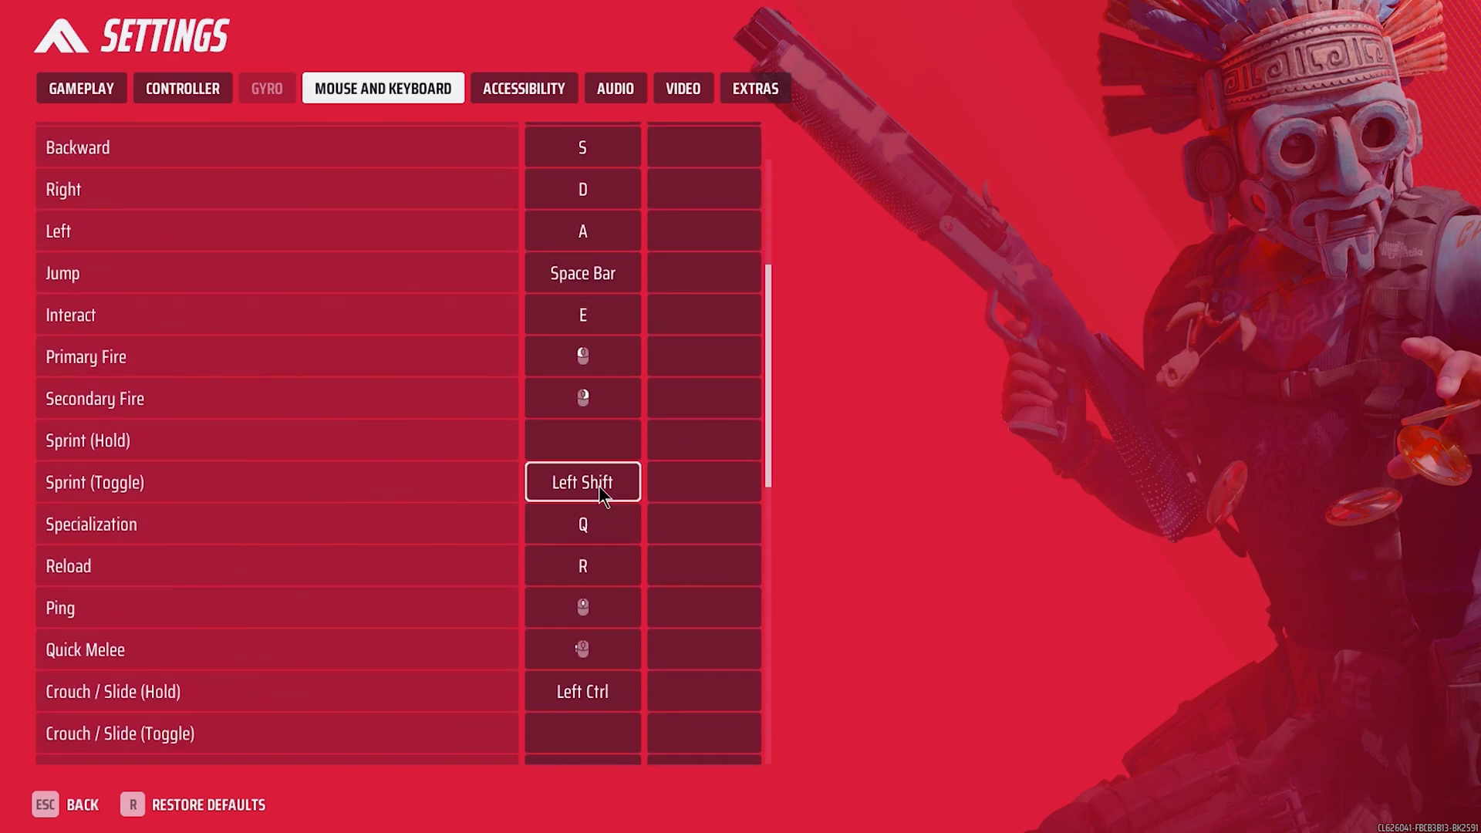
scroll(598, 484, down, 2)
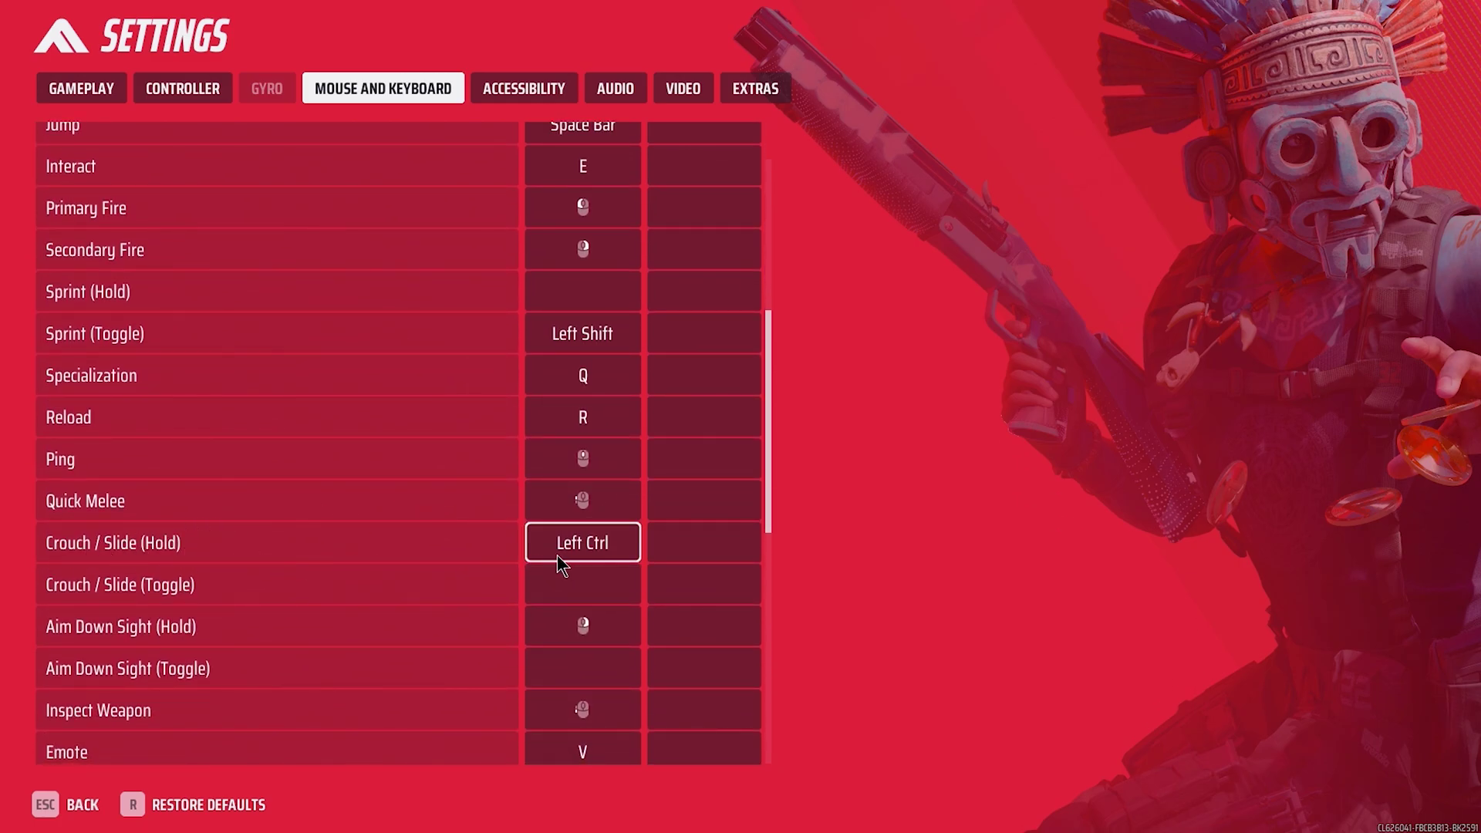
scroll(575, 554, down, 6)
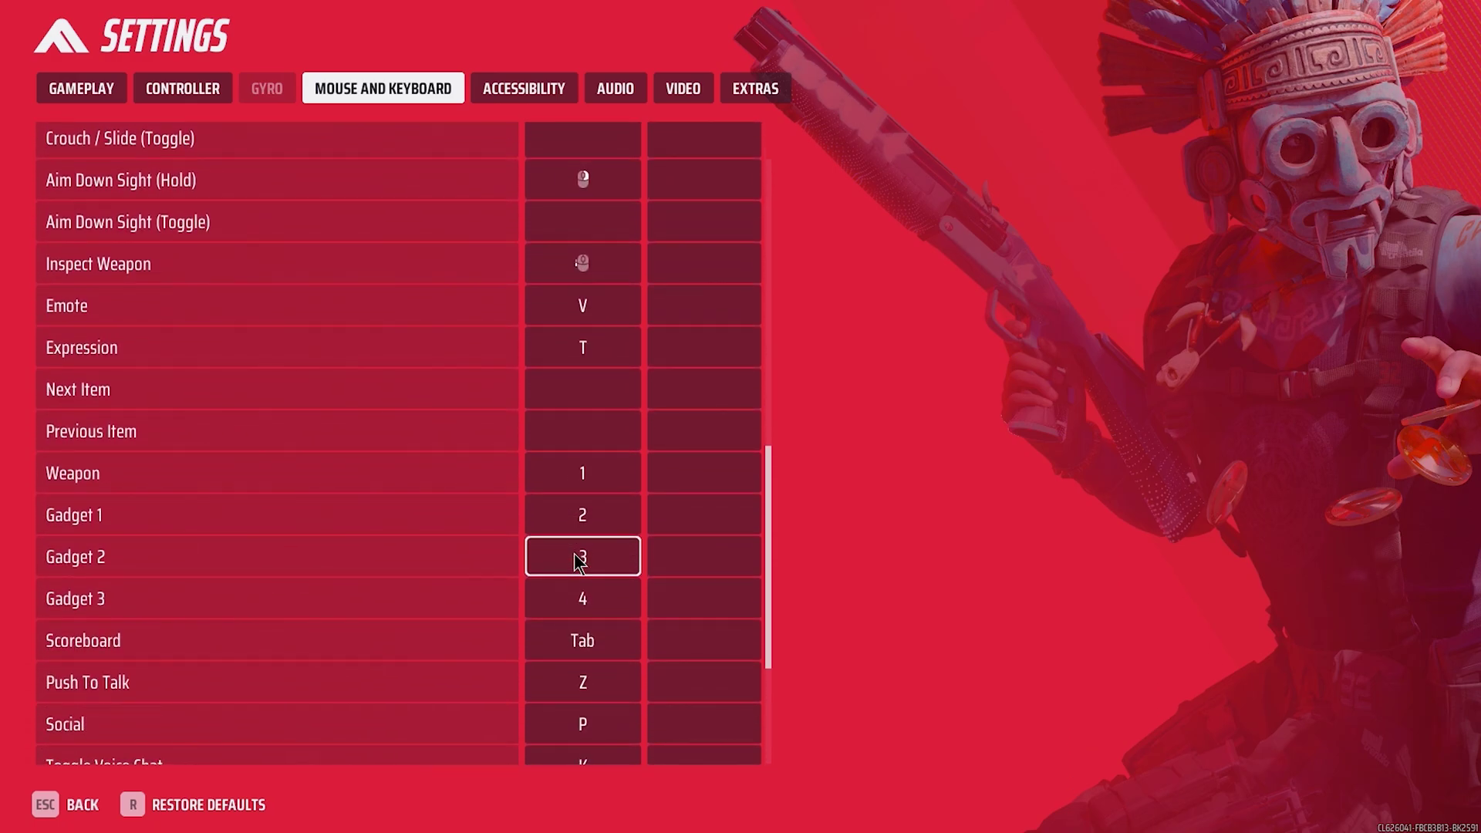
scroll(580, 561, down, 3)
scroll(658, 561, down, 1)
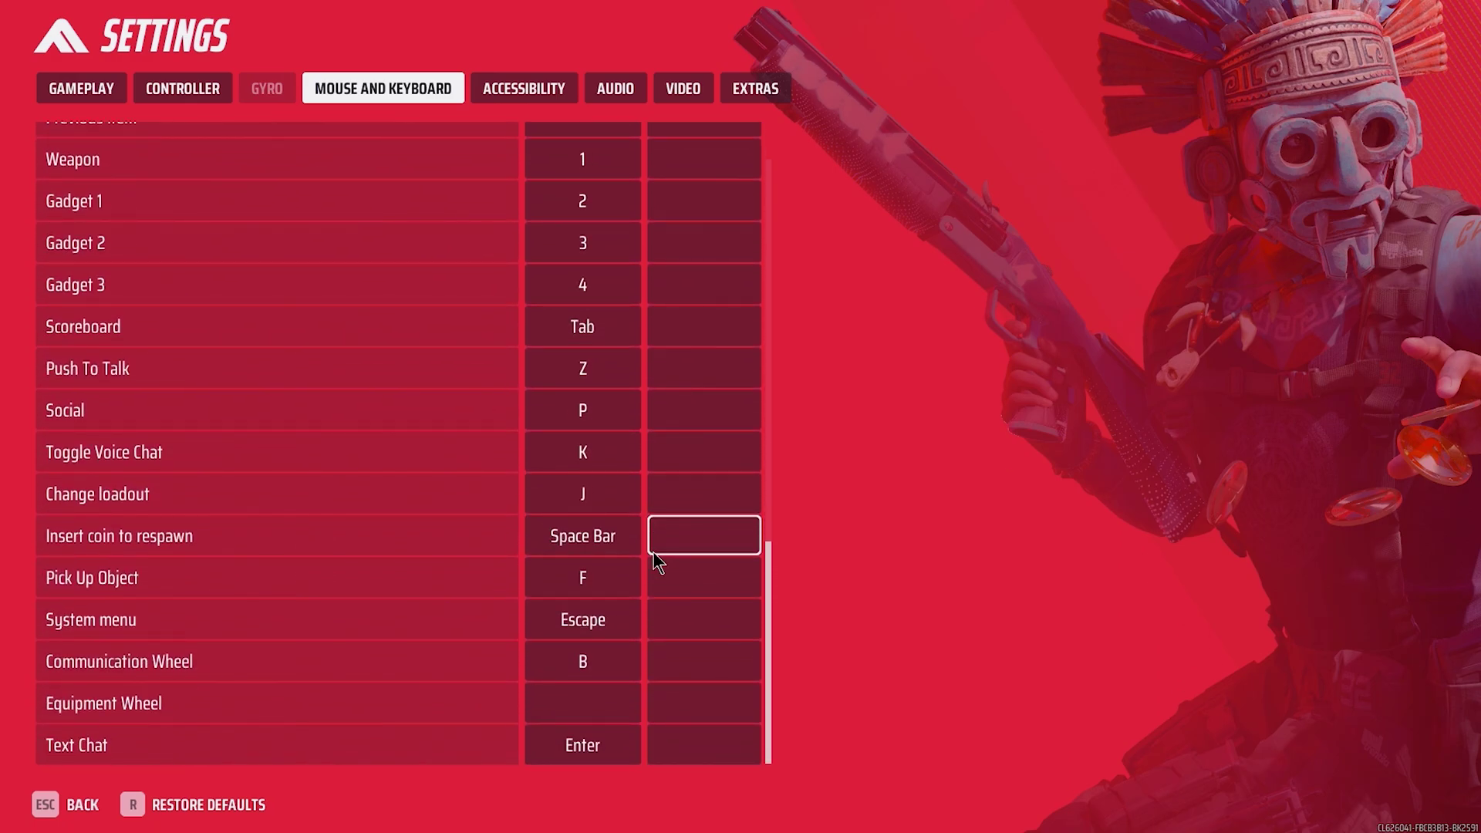
scroll(654, 562, up, 12)
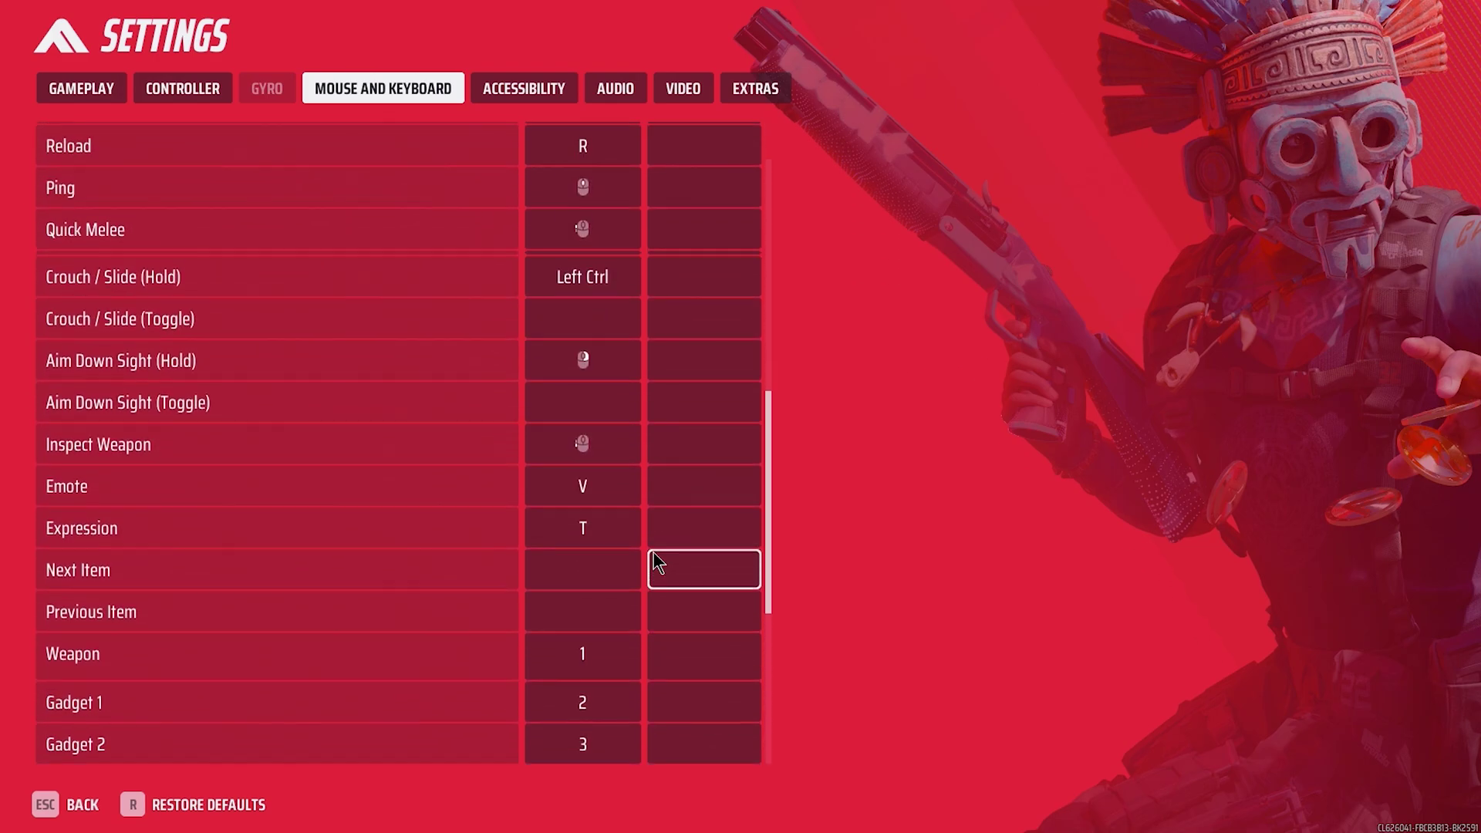
scroll(641, 402, up, 5)
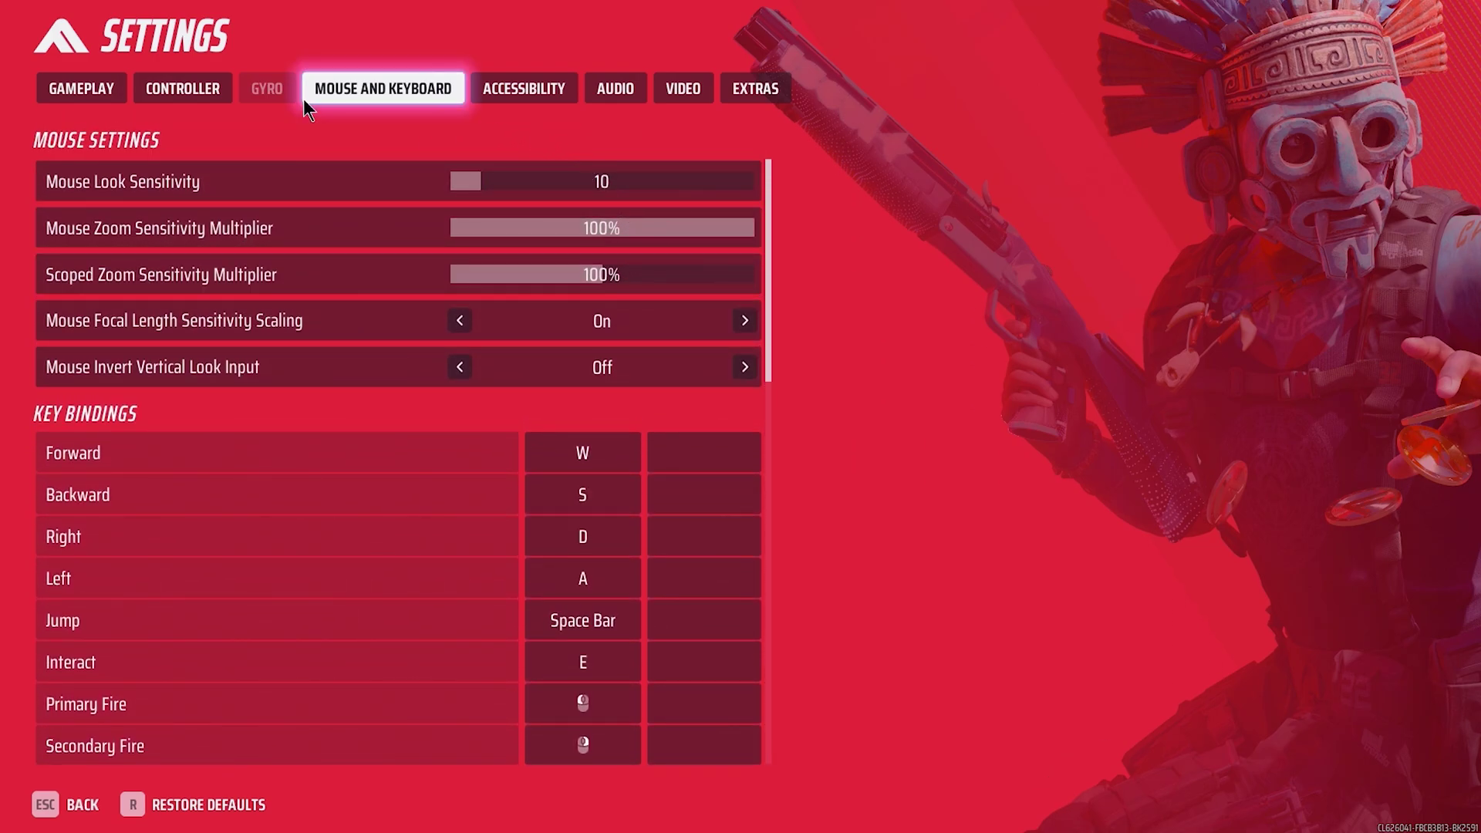
click(62, 86)
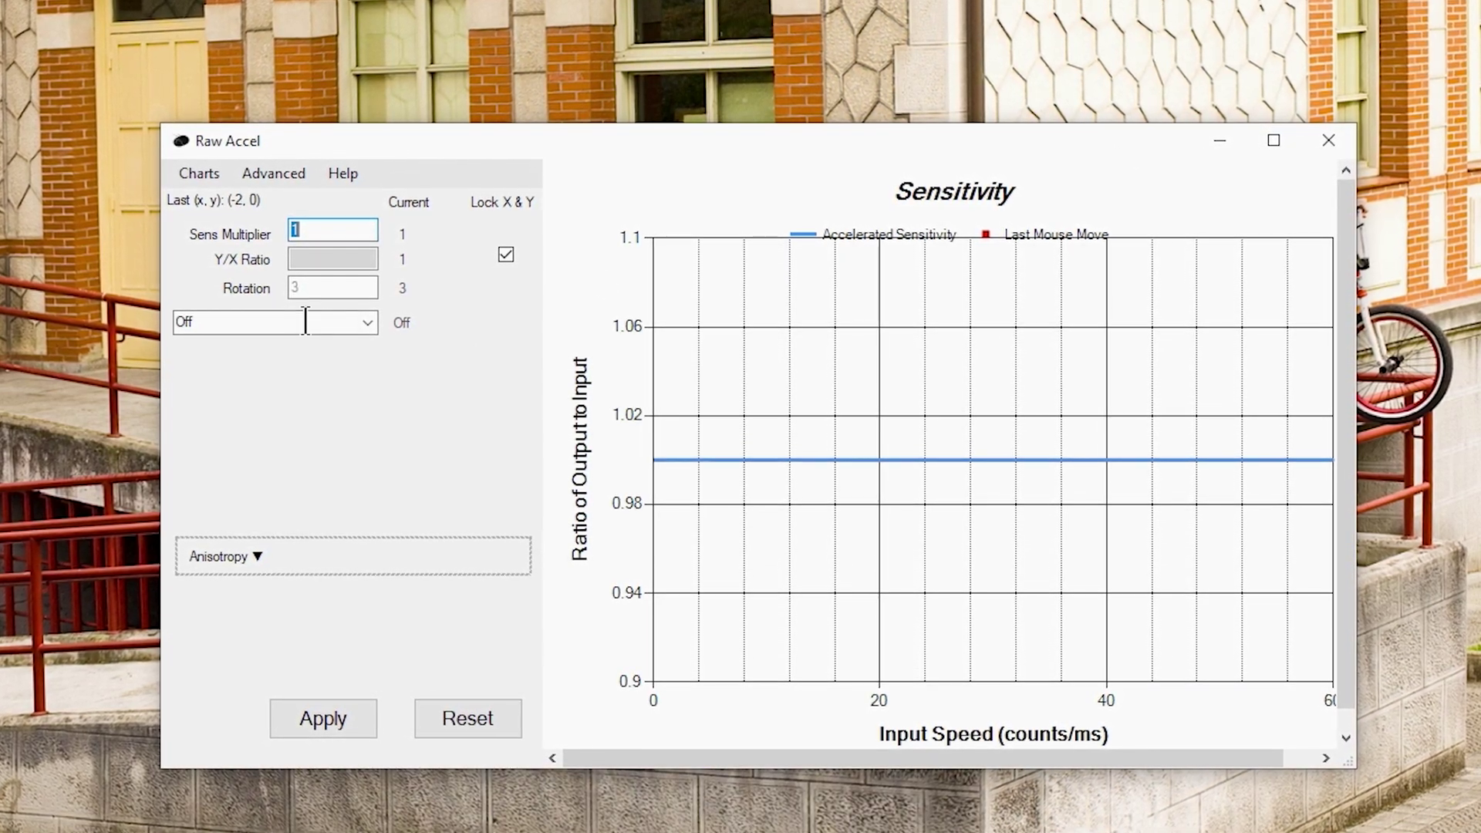
Switch to Raw Accel and apply a mouse rotation of 3.
double_click(322, 287)
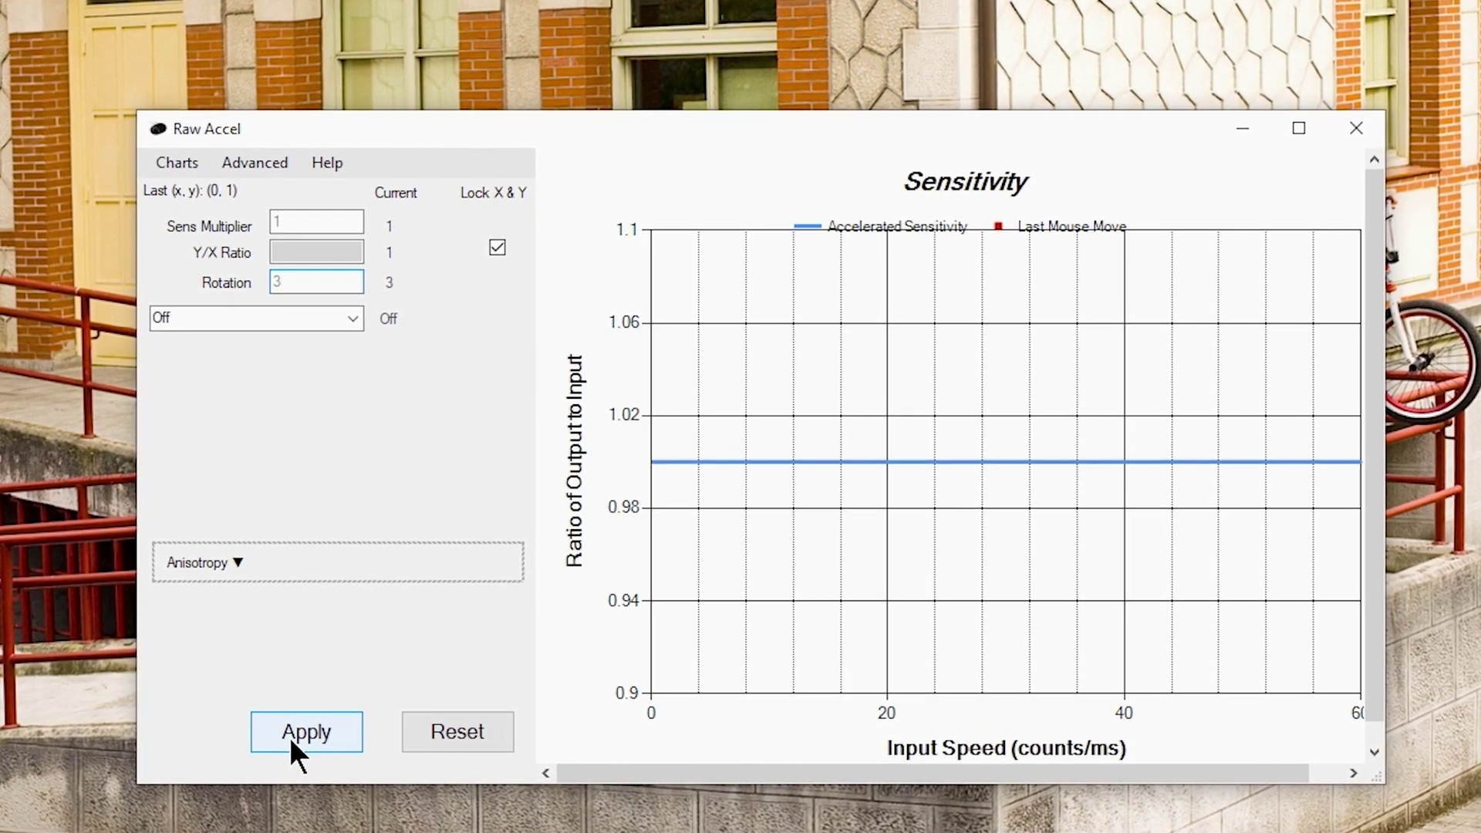
click(295, 737)
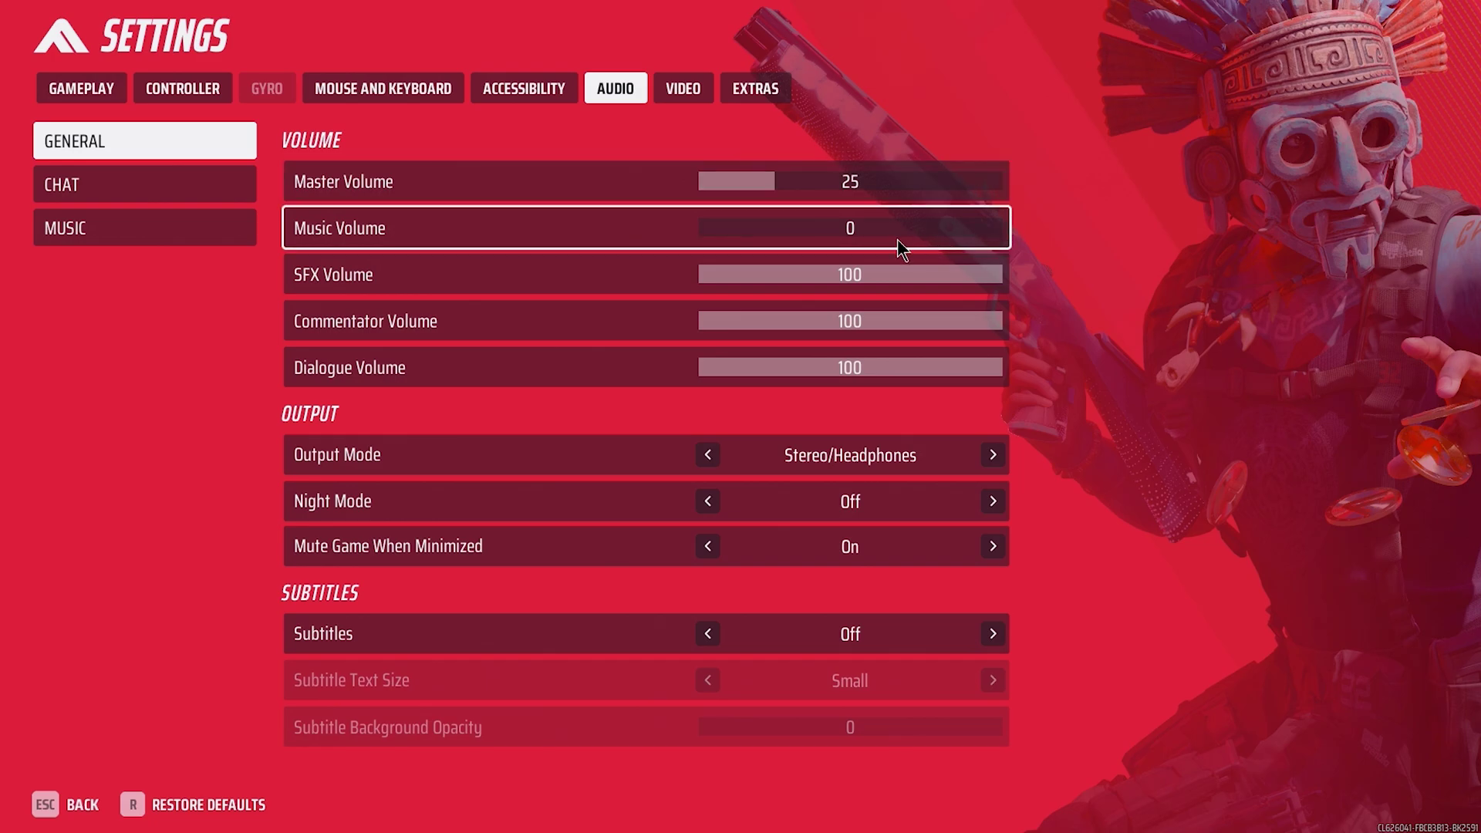
Set the game's Music Volume to 0 and its Commentator and Dialogue volumes to 100 in the general audio settings.
drag(963, 322, 1097, 326)
drag(721, 230, 636, 221)
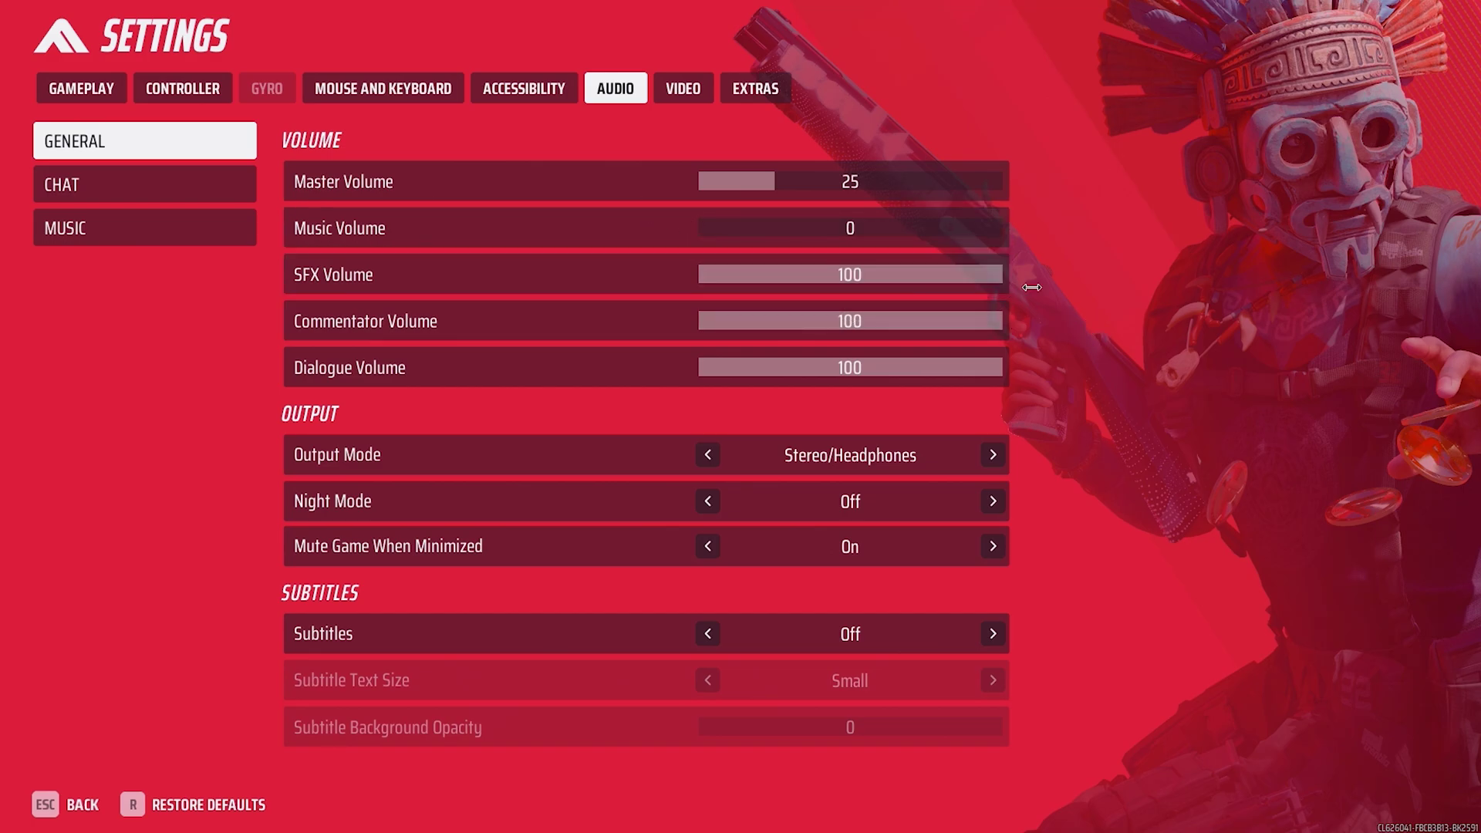
drag(774, 366, 1111, 374)
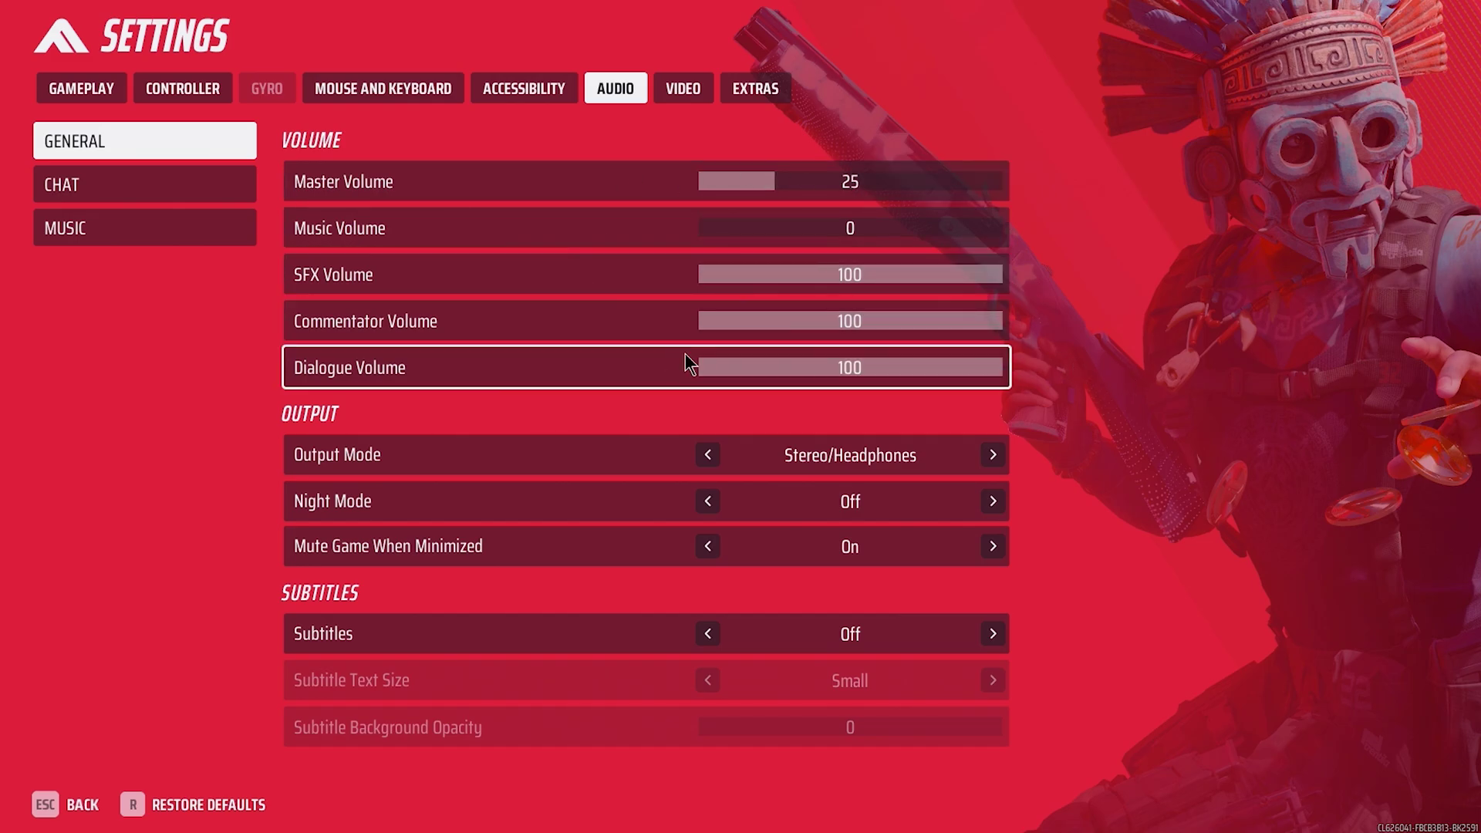
Toggle Night Mode on and back off in the audio output settings.
click(999, 503)
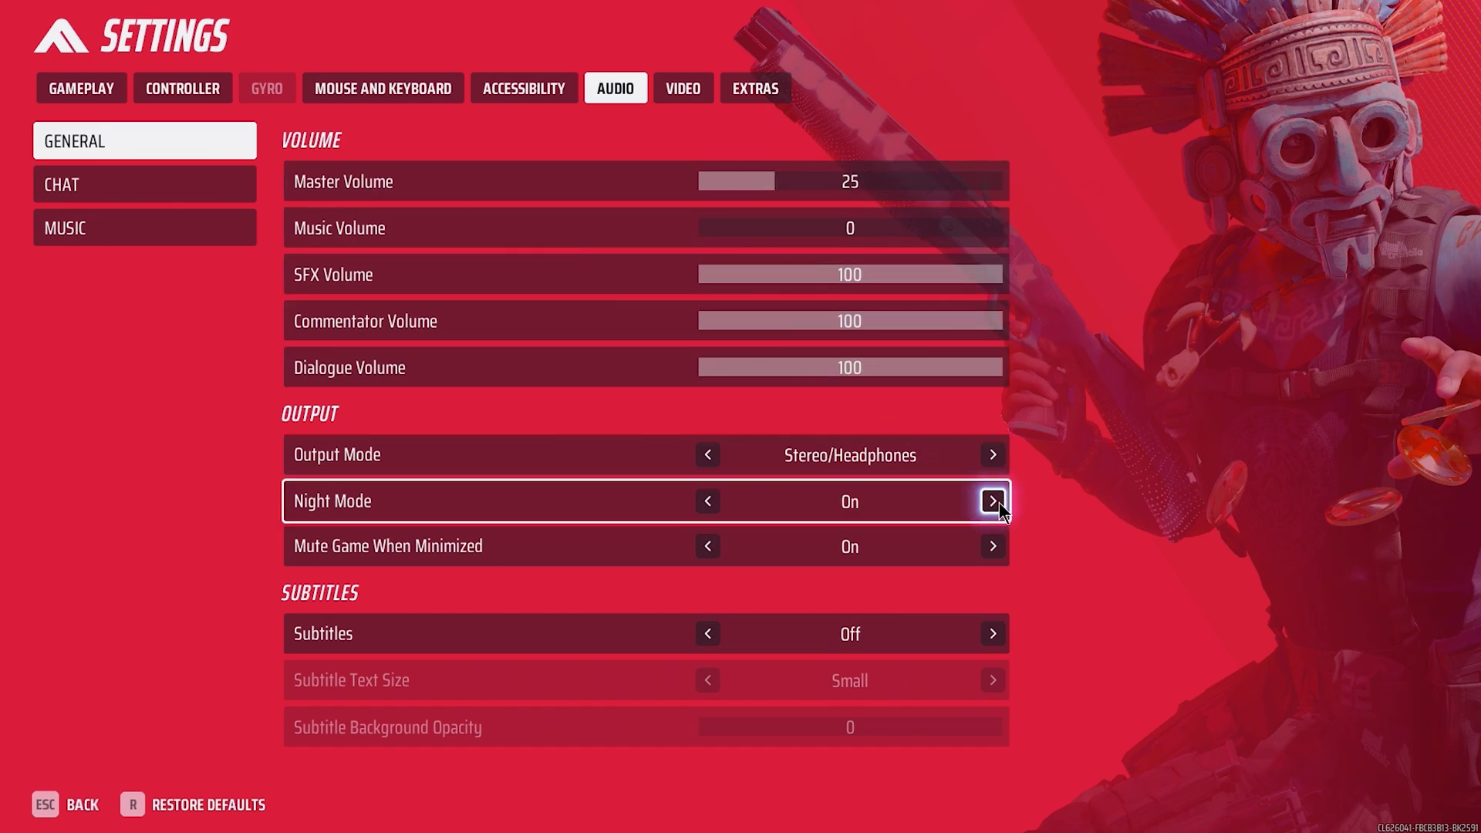
click(999, 503)
click(993, 503)
click(994, 503)
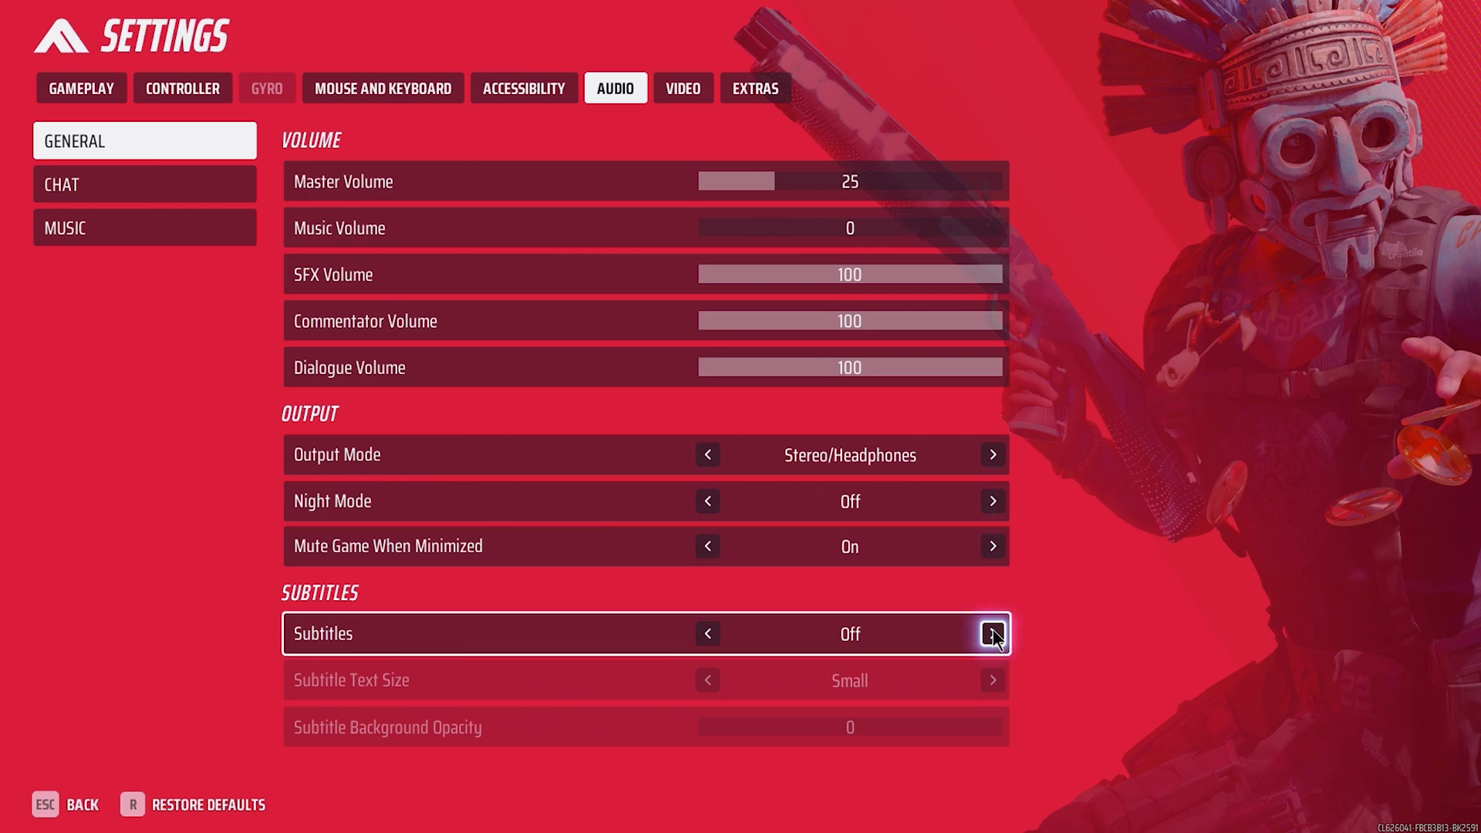
Toggle voice chat on and back off in the chat audio settings, and open the music settings.
click(192, 185)
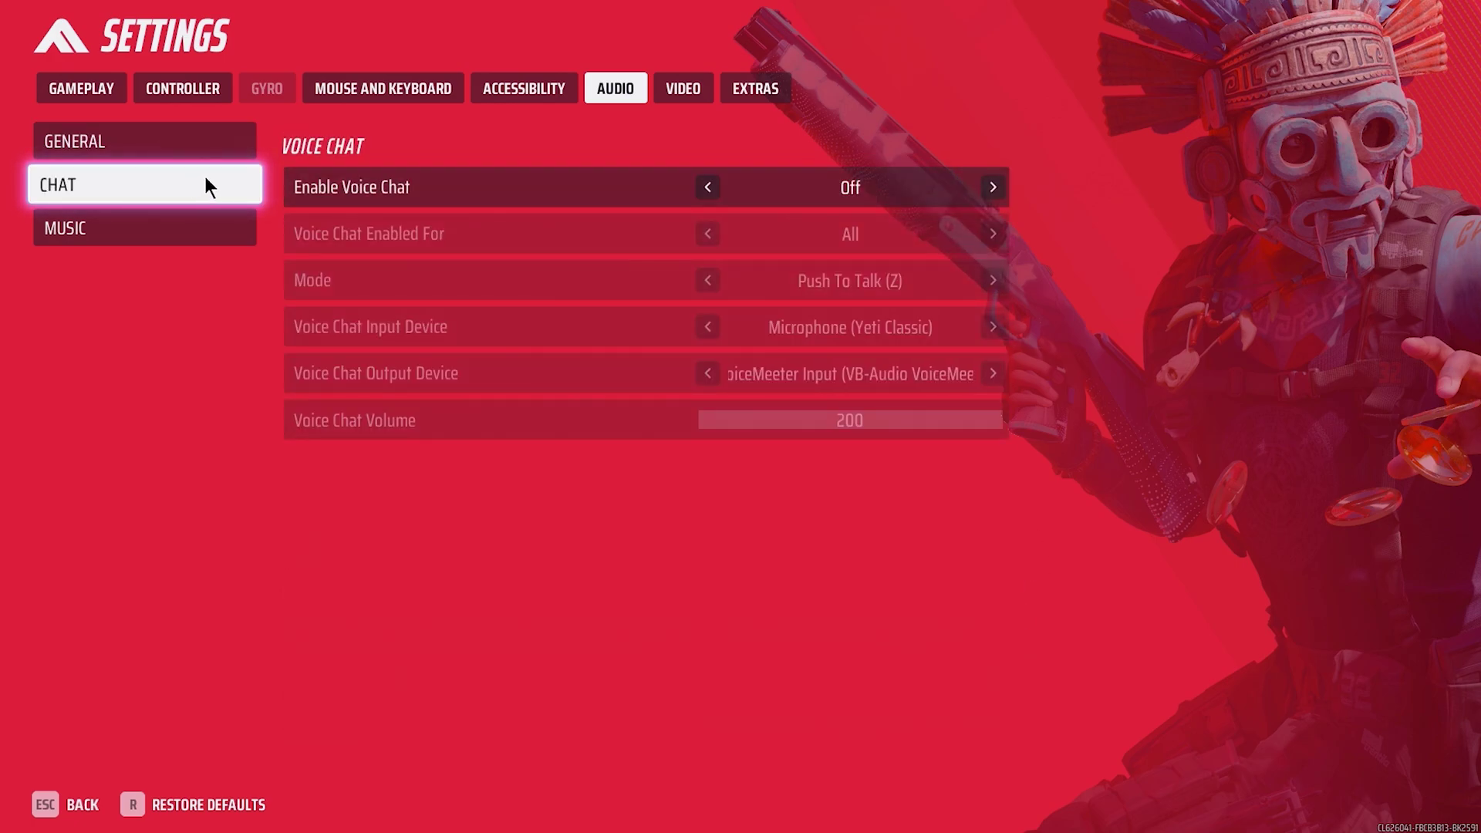
click(707, 188)
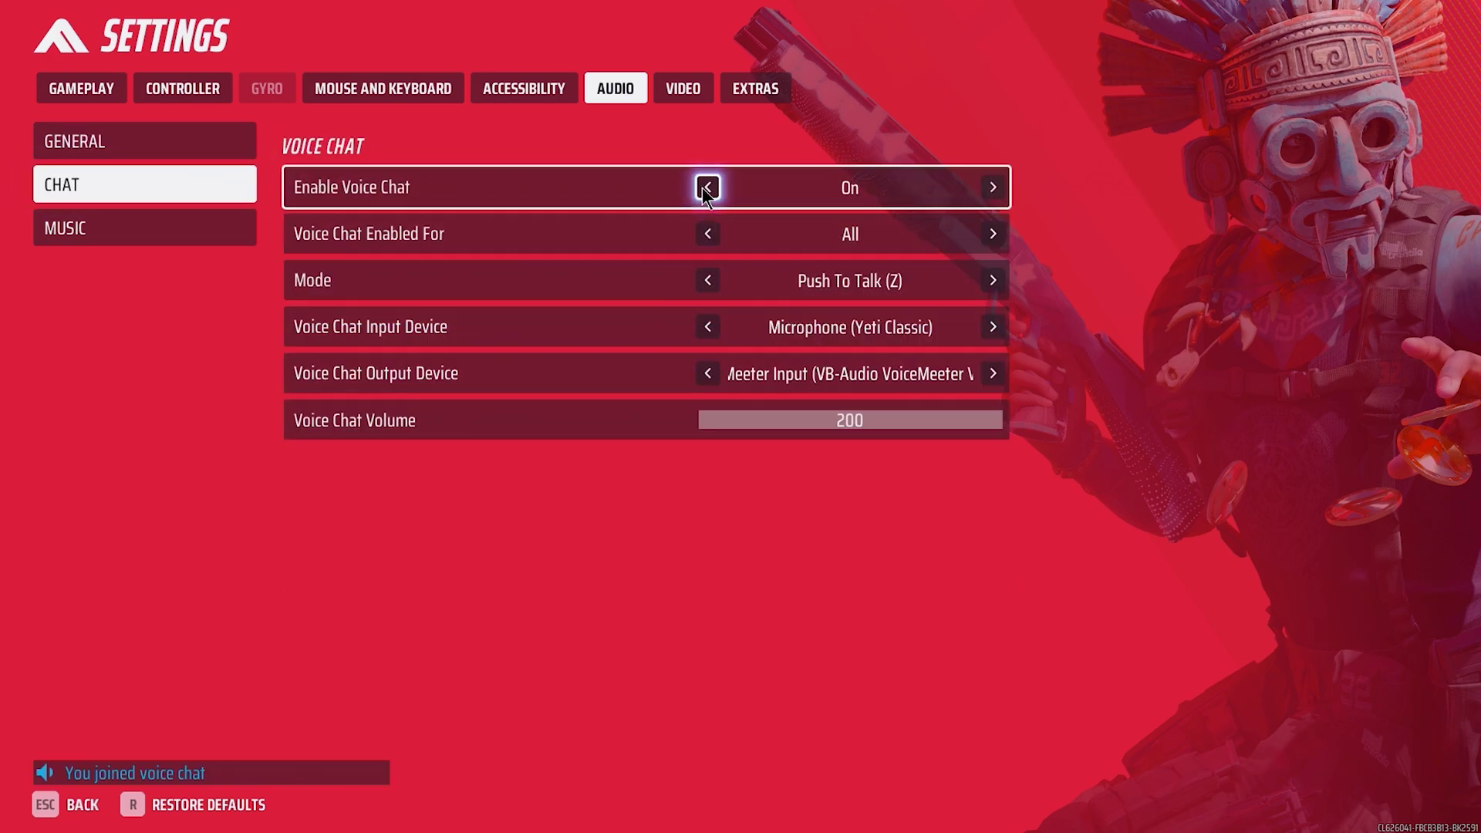
click(707, 188)
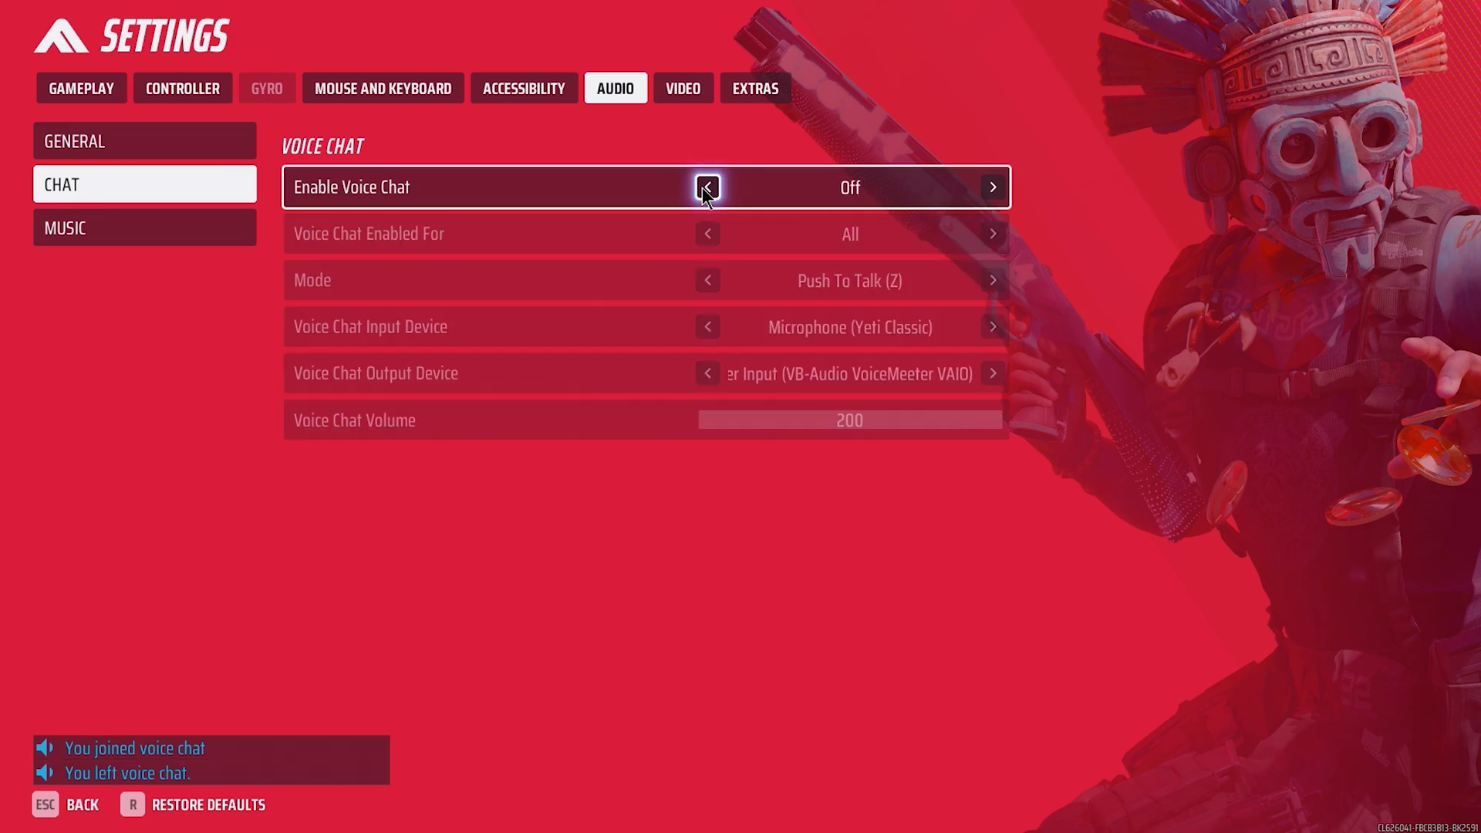
click(147, 228)
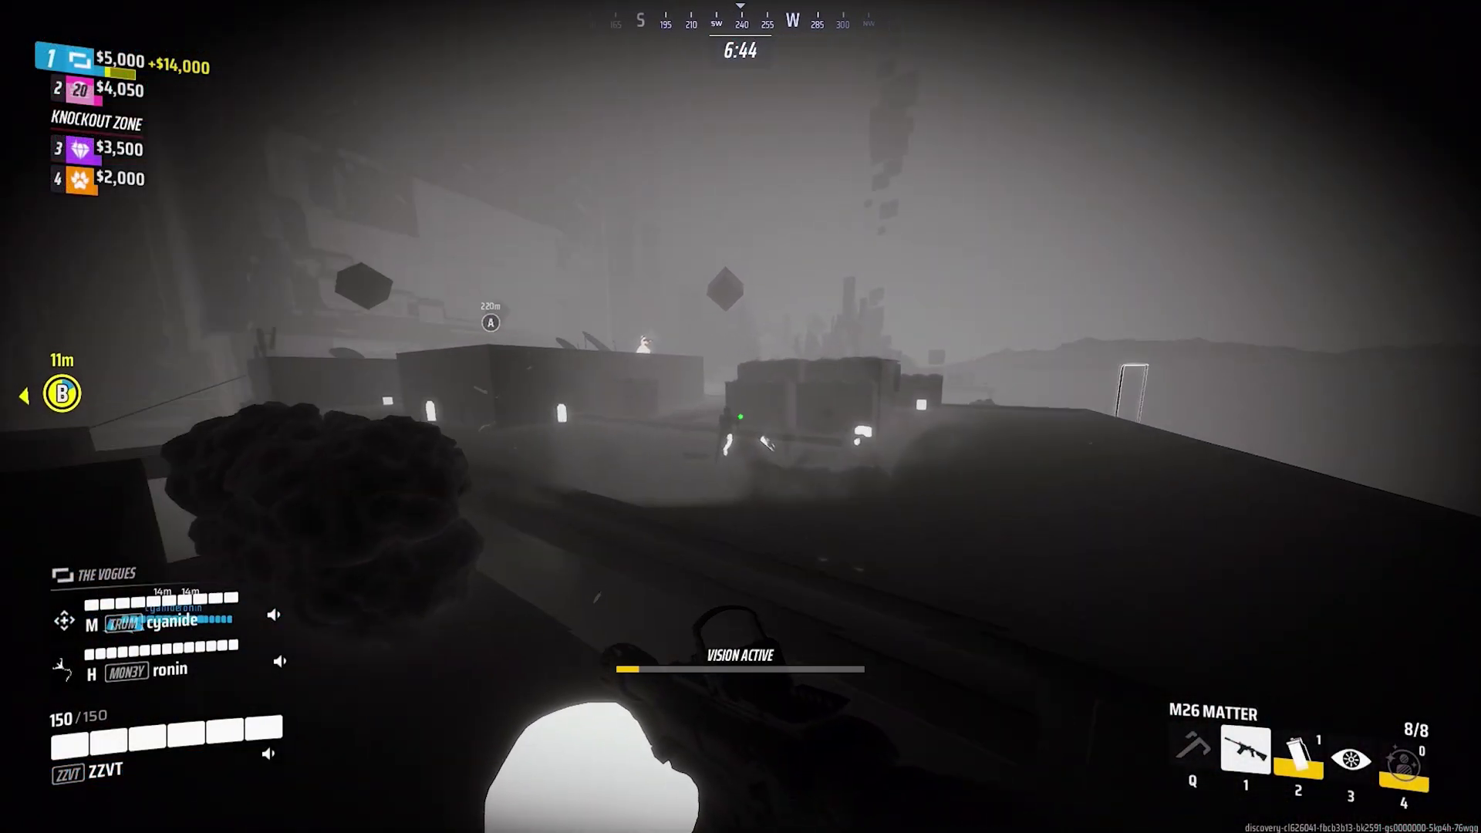
click(742, 416)
click(741, 417)
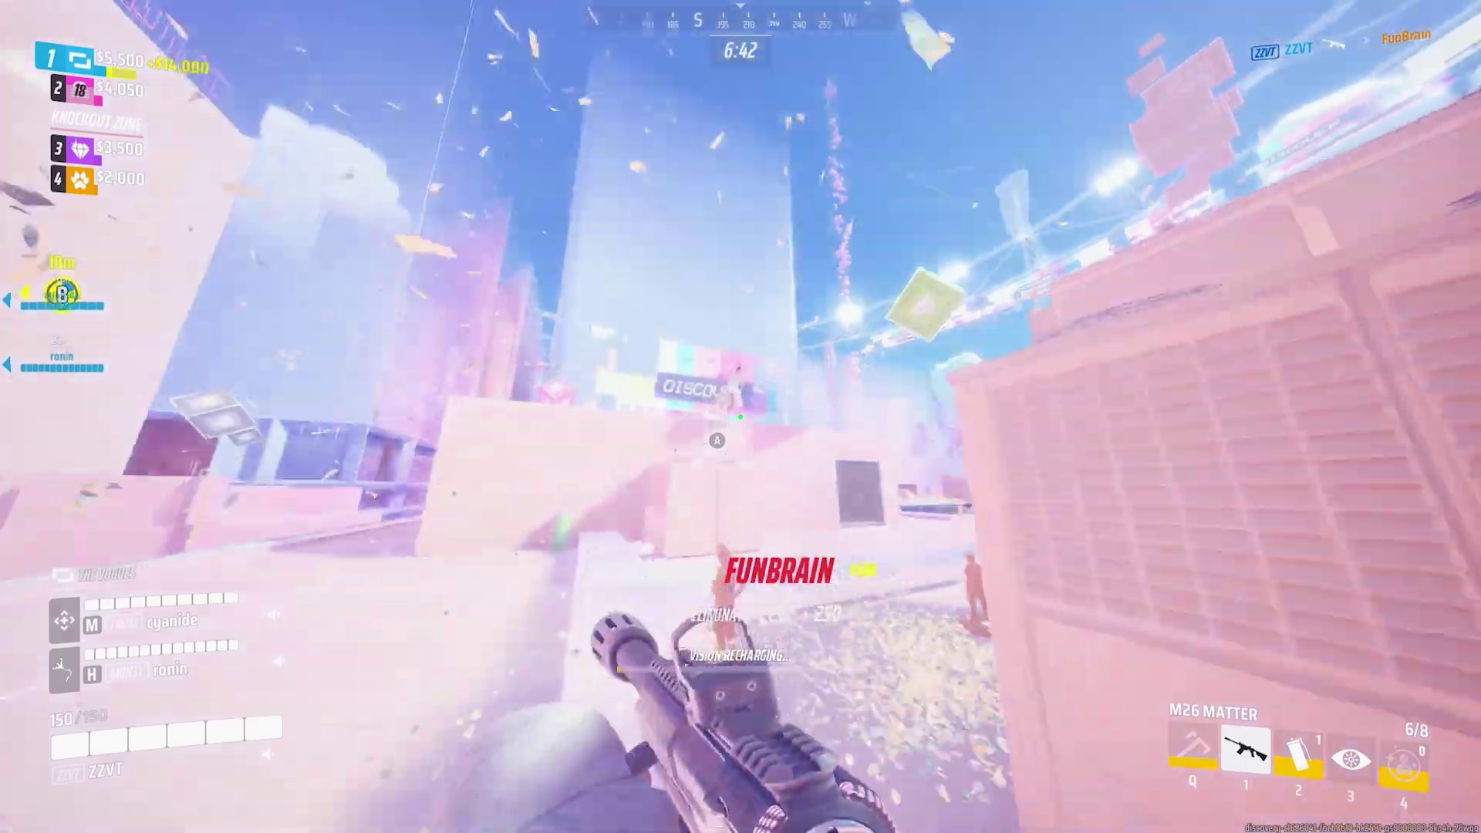
click(741, 417)
click(740, 416)
click(740, 417)
key(w)
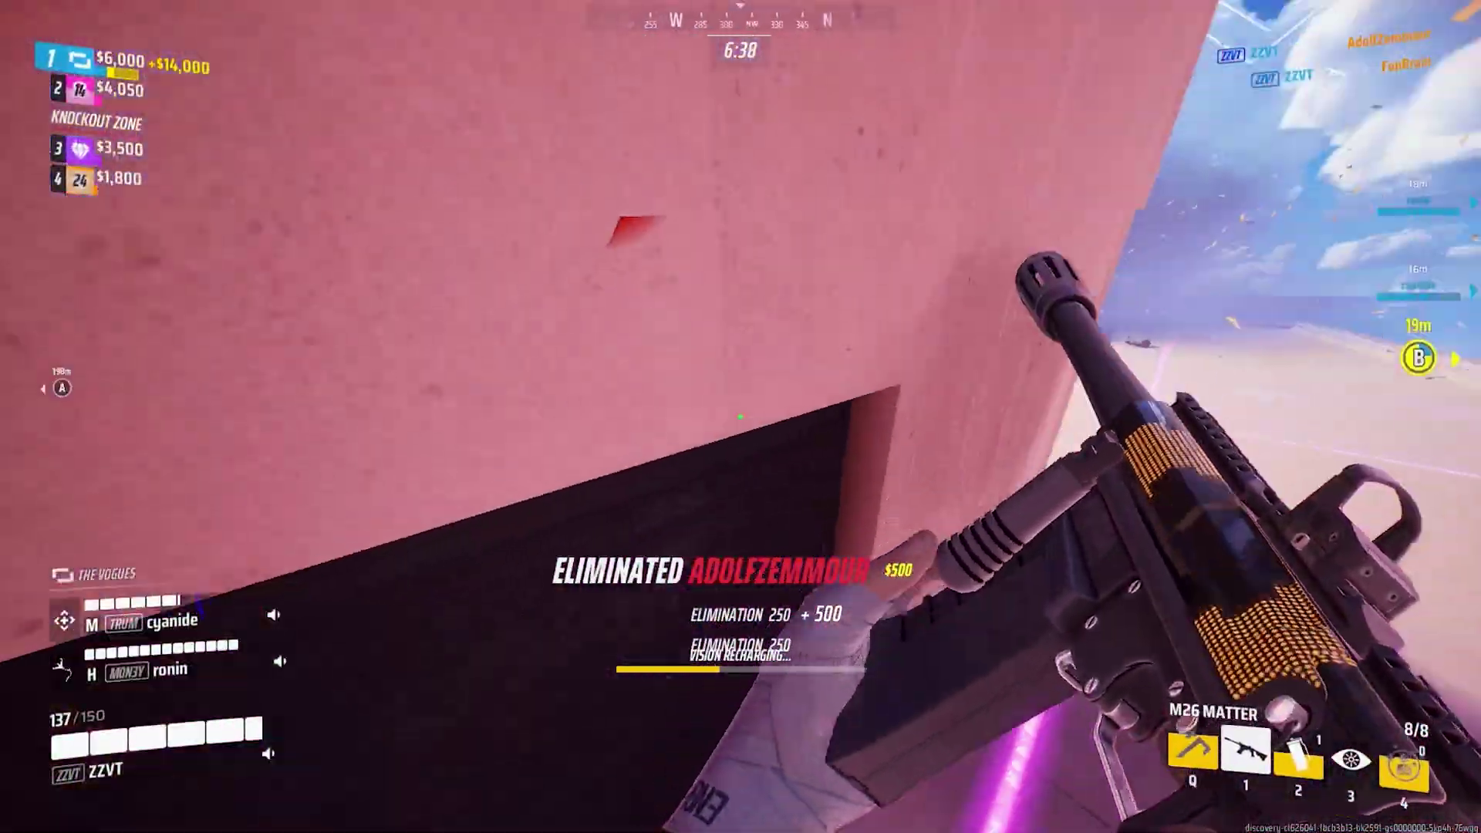
key(3)
key(1)
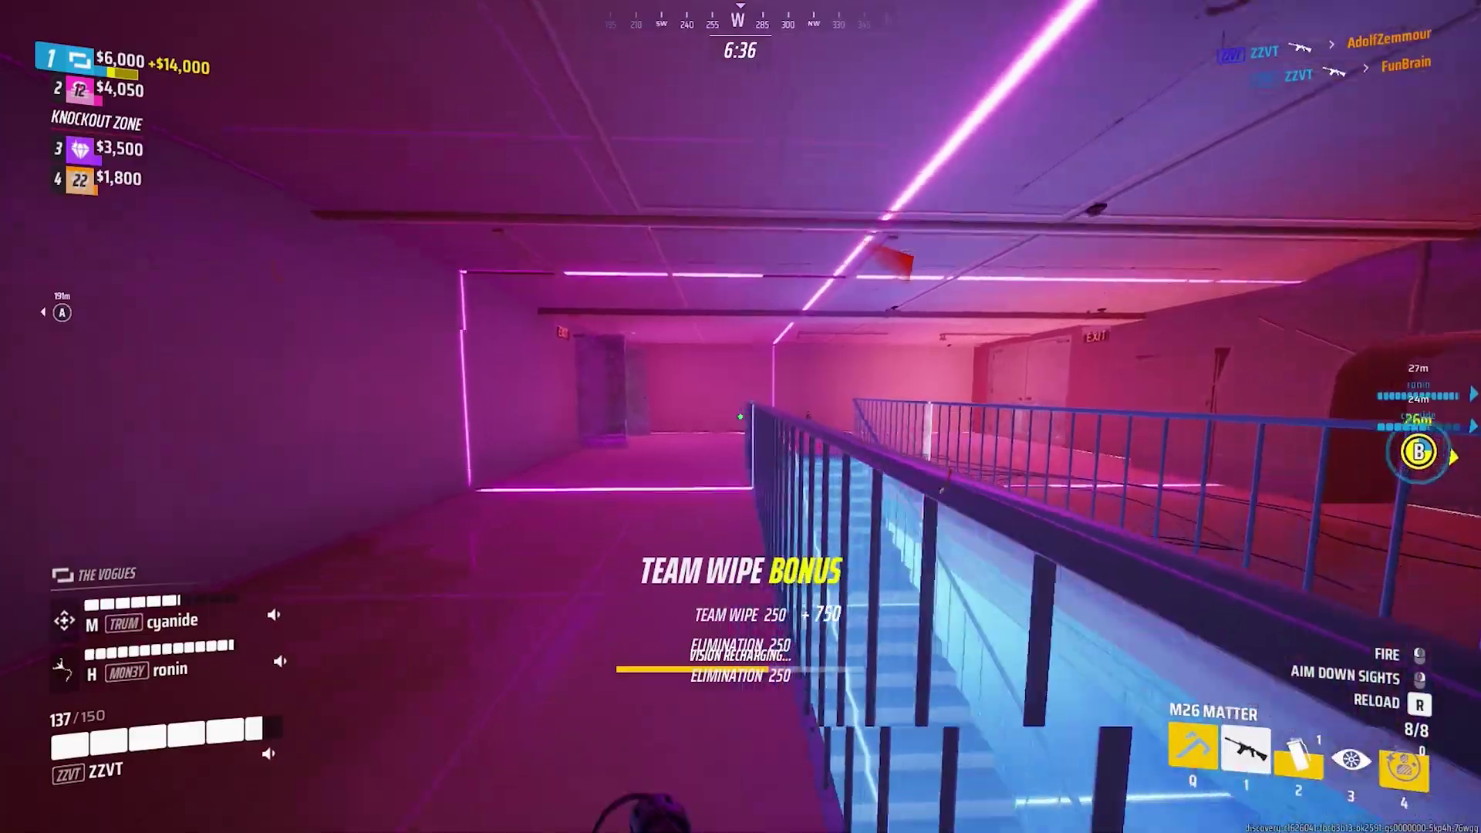
key(w)
click(741, 417)
key(w)
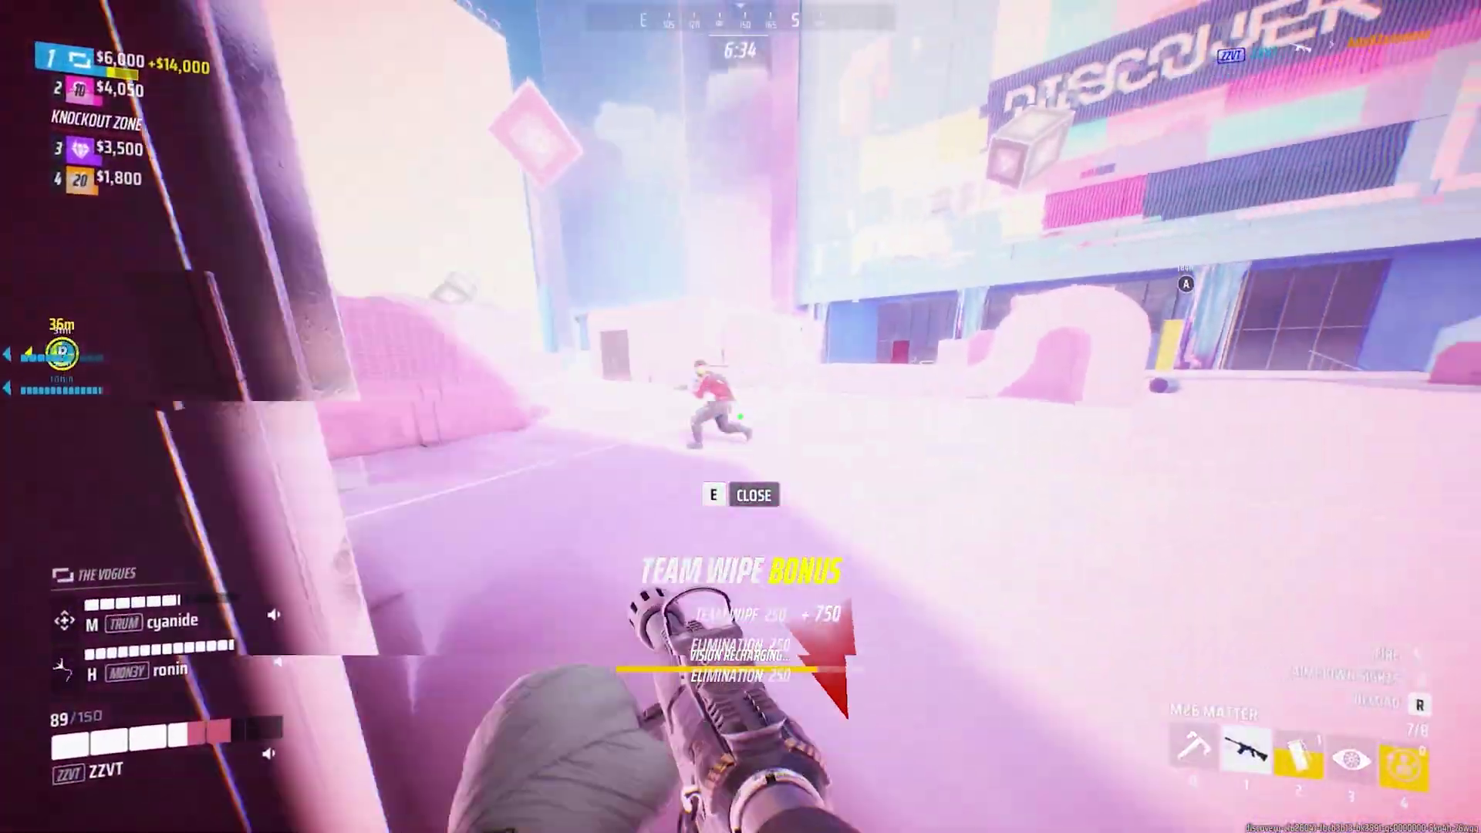
click(741, 417)
click(741, 416)
click(741, 417)
key(w)
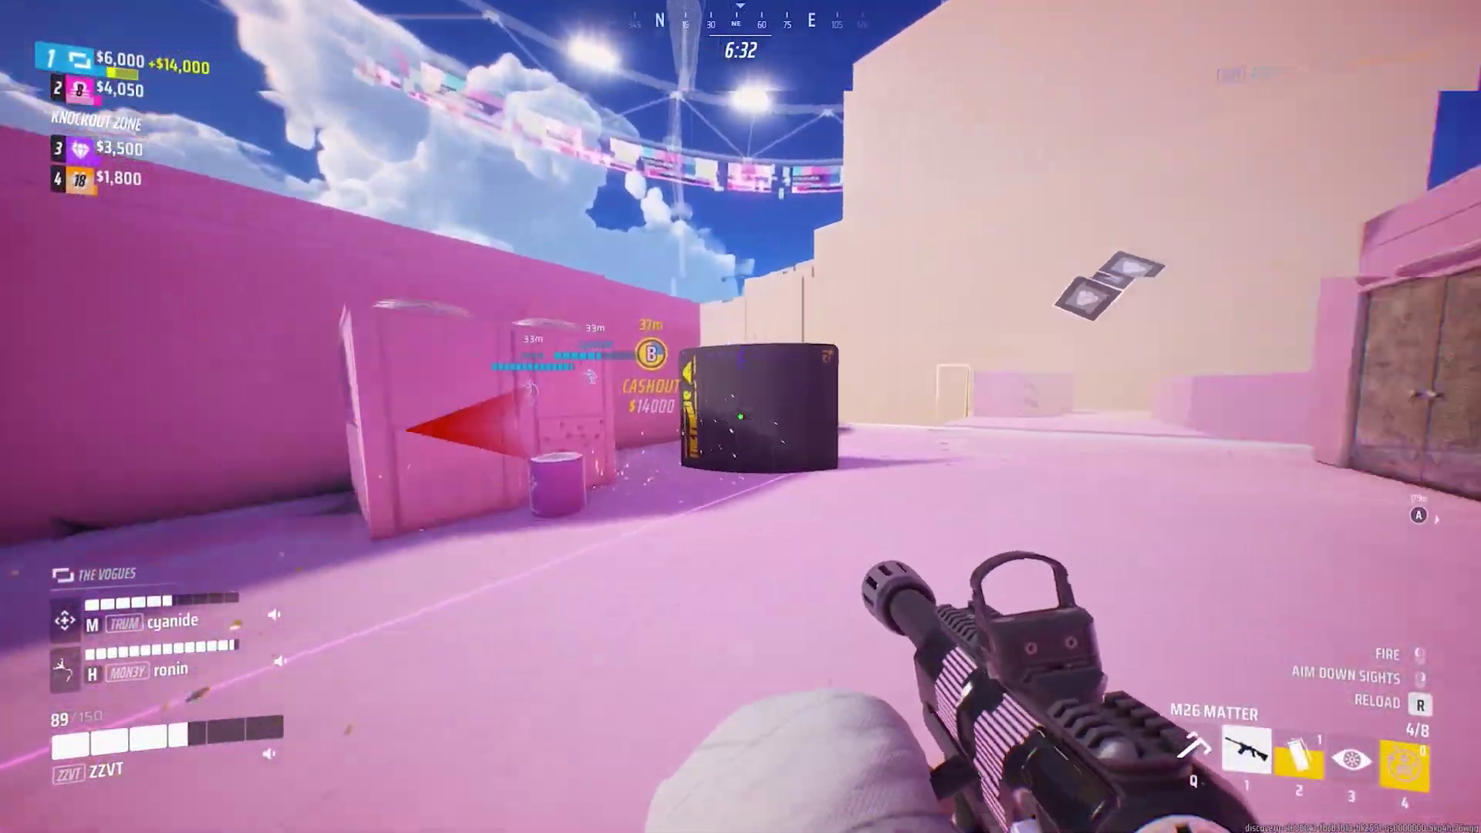
click(741, 416)
click(740, 417)
key(w)
key(r)
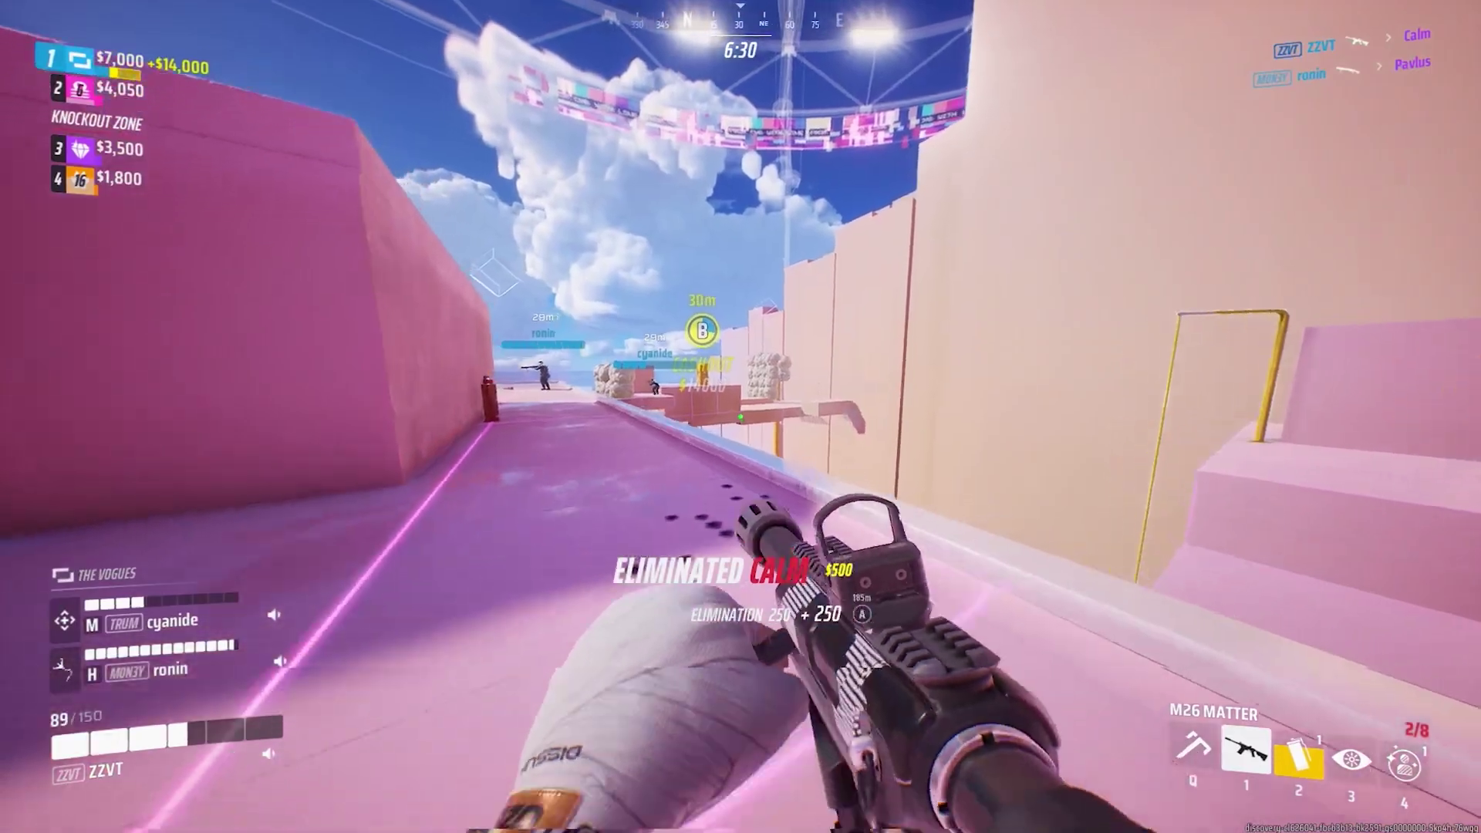
key(Tab)
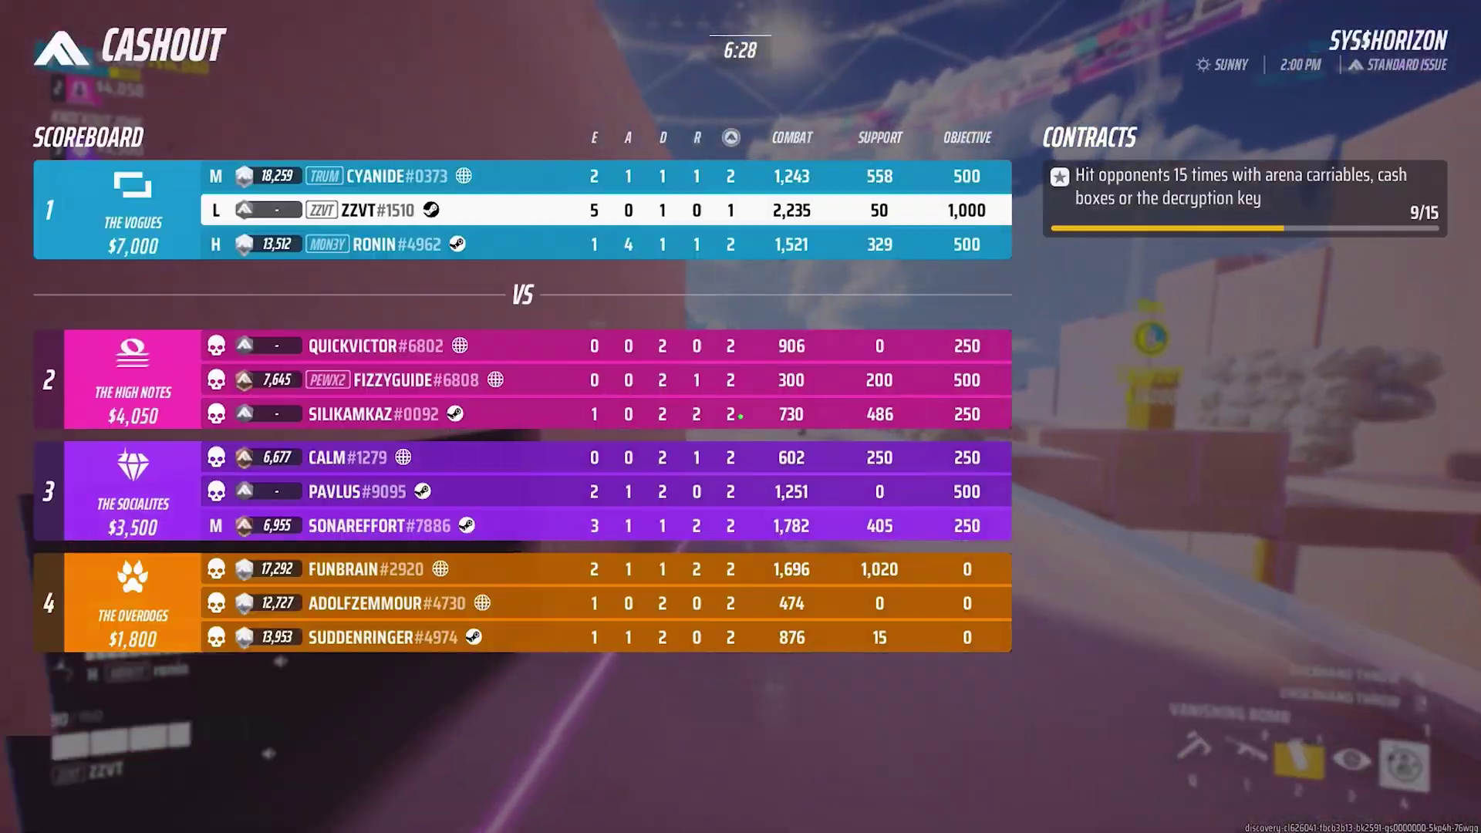
key(w)
key(4)
key(w)
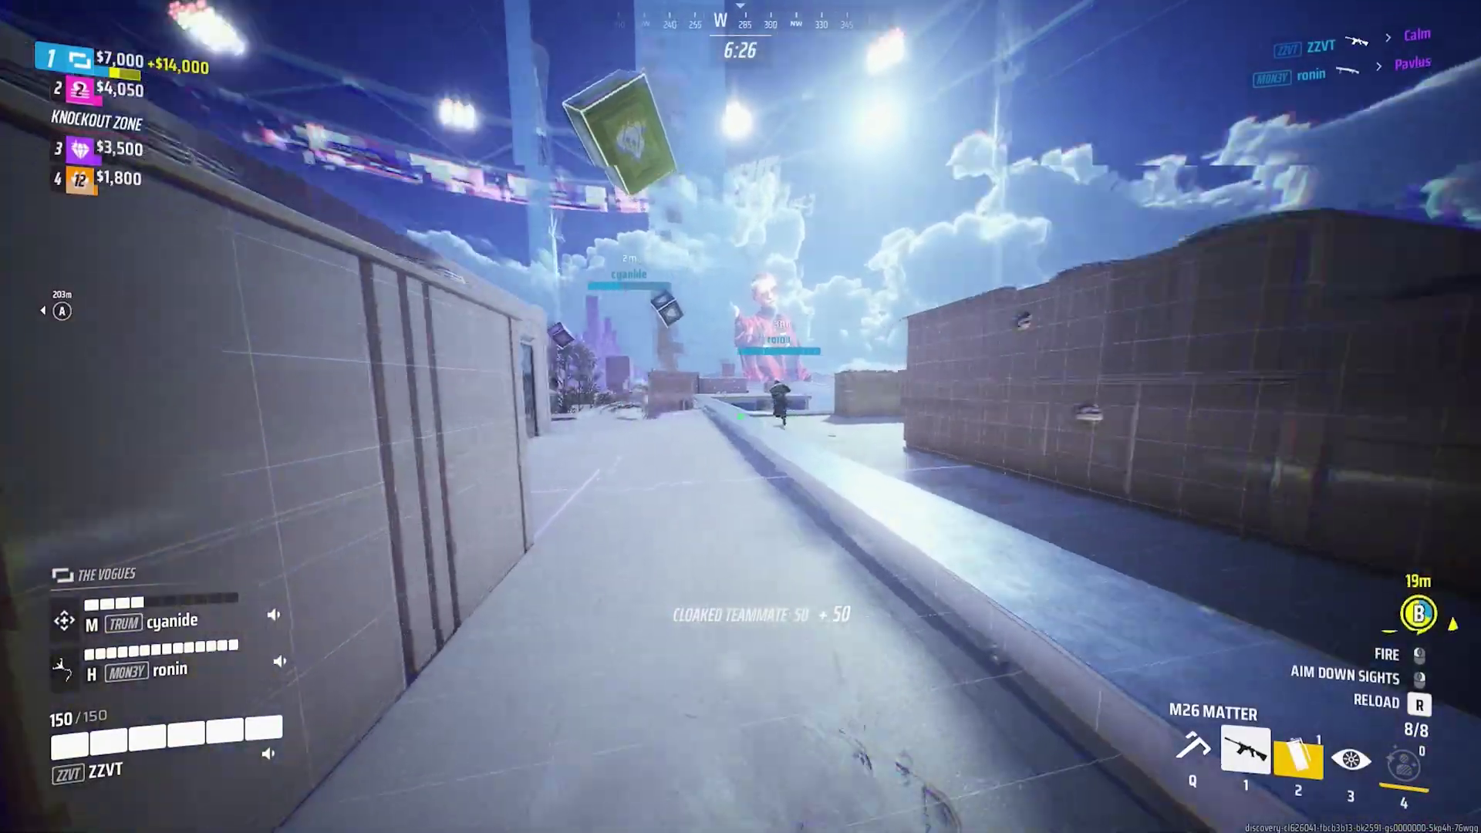